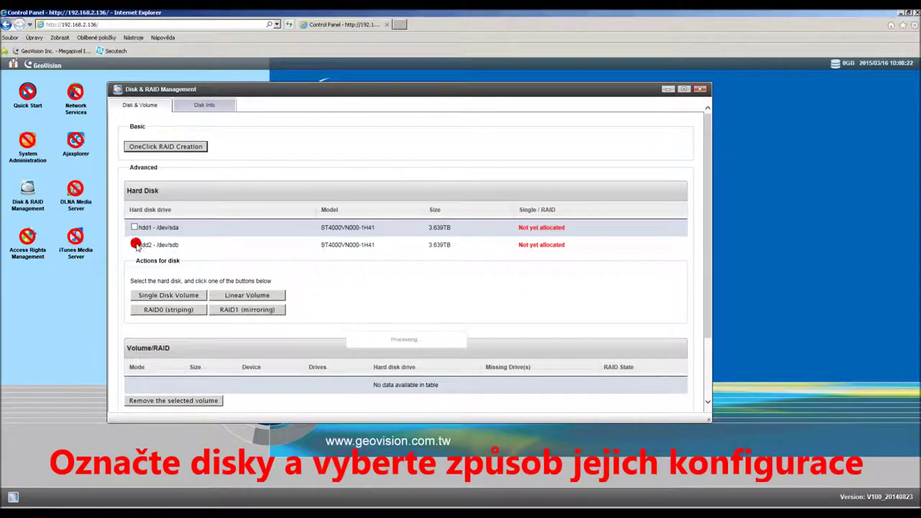
# Step: Mirror hdd1 and hdd2 into a RAID1 volume and confirm the formatting warning
pyautogui.click(134, 229)
pyautogui.click(258, 310)
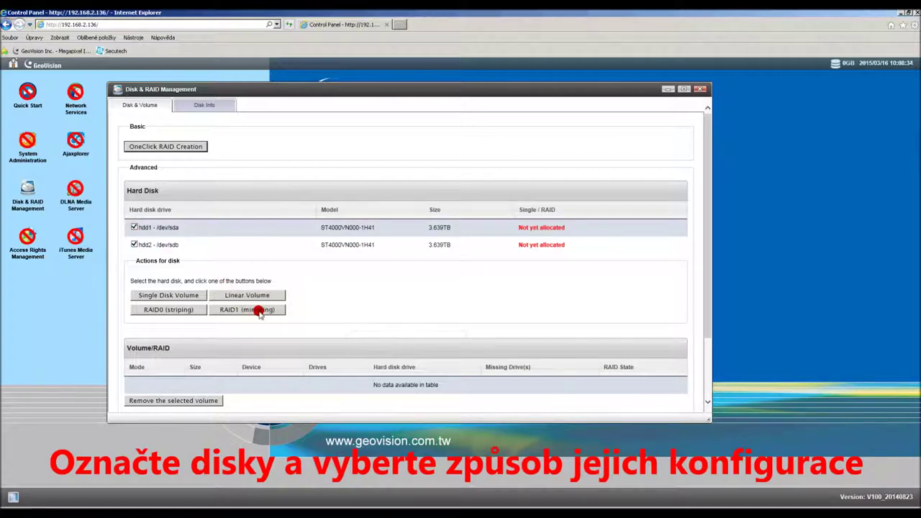
pyautogui.click(480, 296)
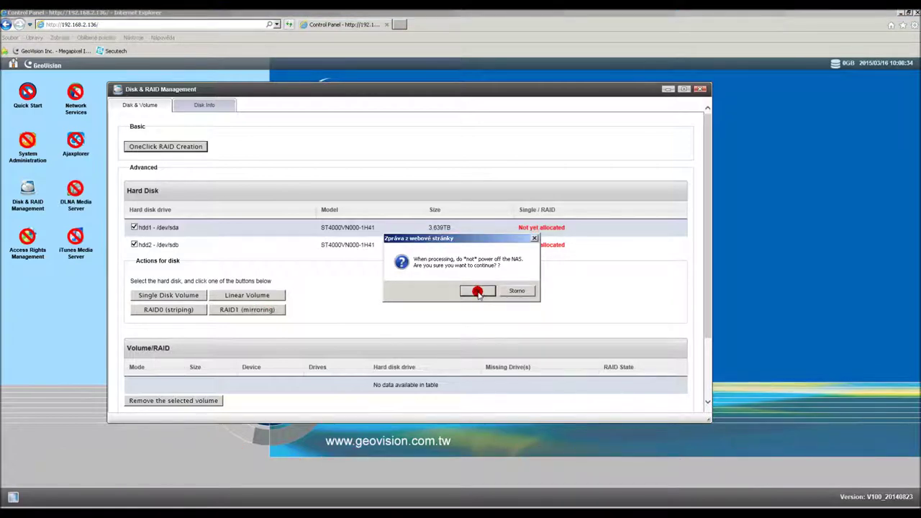
pyautogui.click(478, 293)
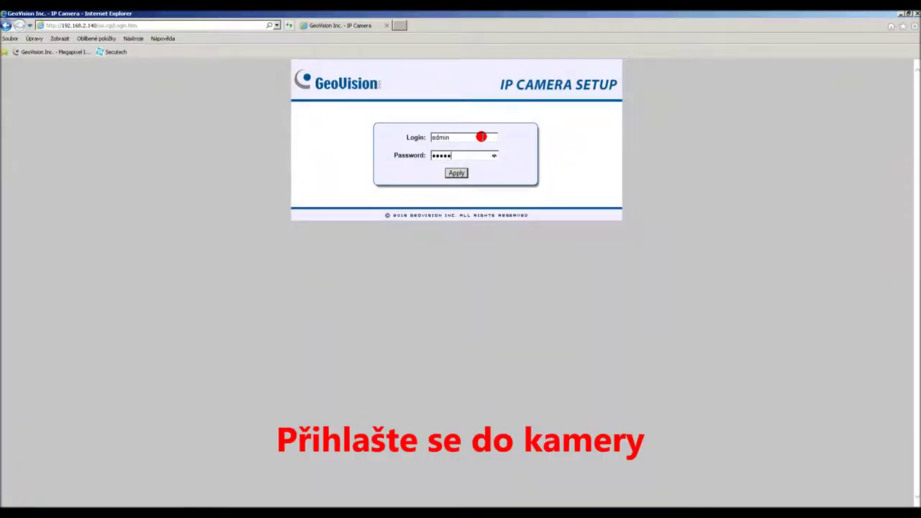
# Step: Log in to the camera and set the Management > Language option to Czech
pyautogui.press('Return')
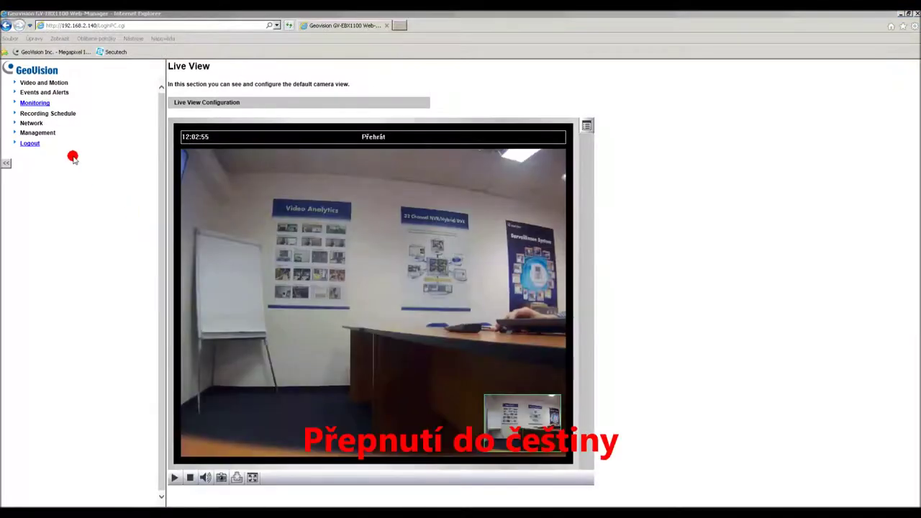
pyautogui.click(47, 133)
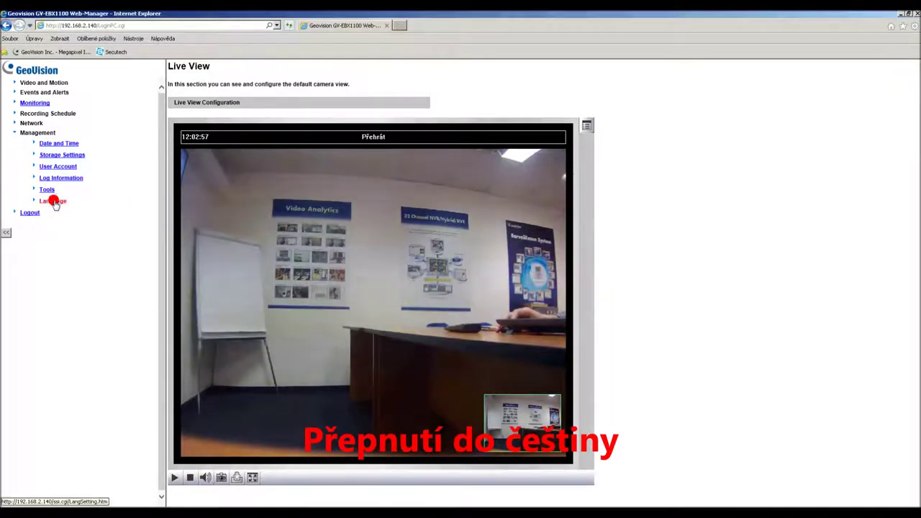
pyautogui.click(56, 205)
pyautogui.click(224, 123)
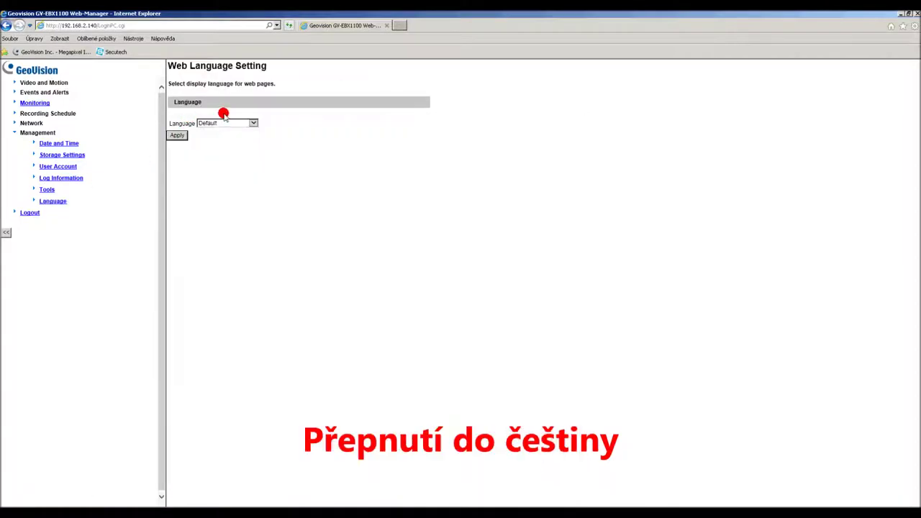
pyautogui.click(208, 143)
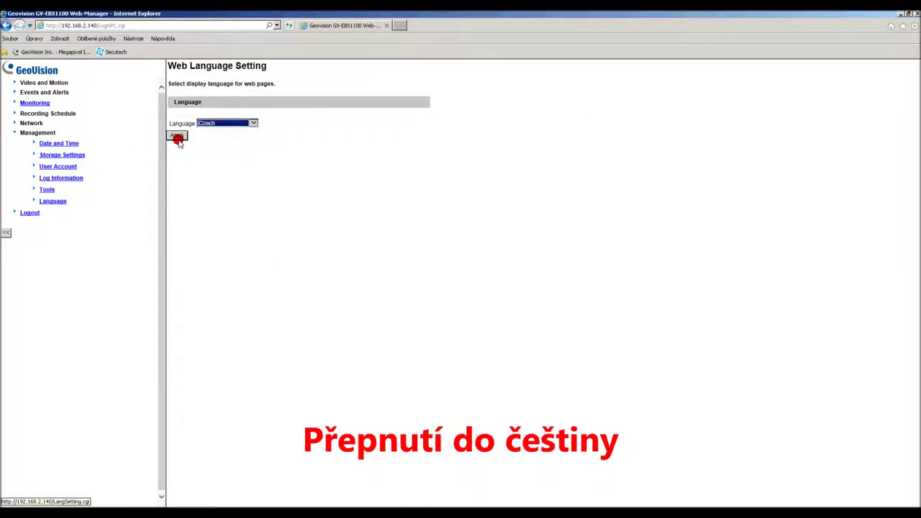
pyautogui.click(177, 135)
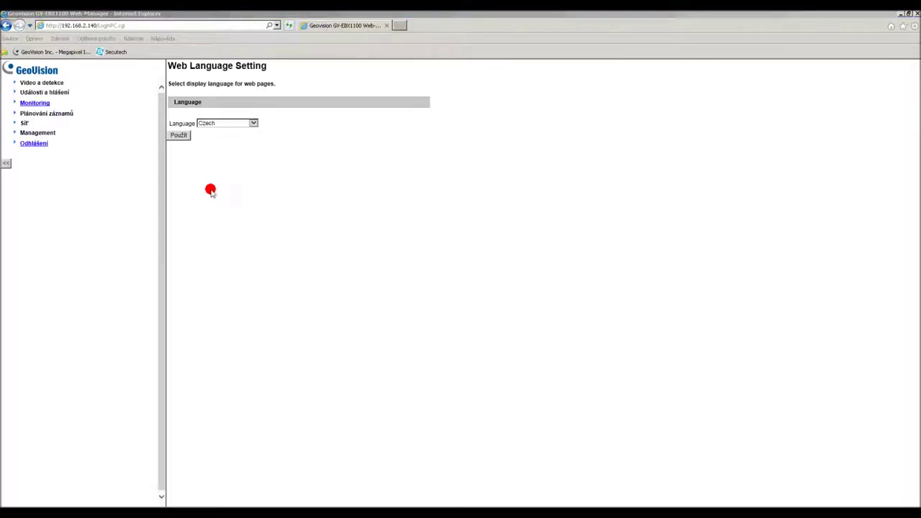
# Step: Open the Streaming1 live view under Video a detekce with its side panel
pyautogui.click(58, 84)
pyautogui.click(62, 91)
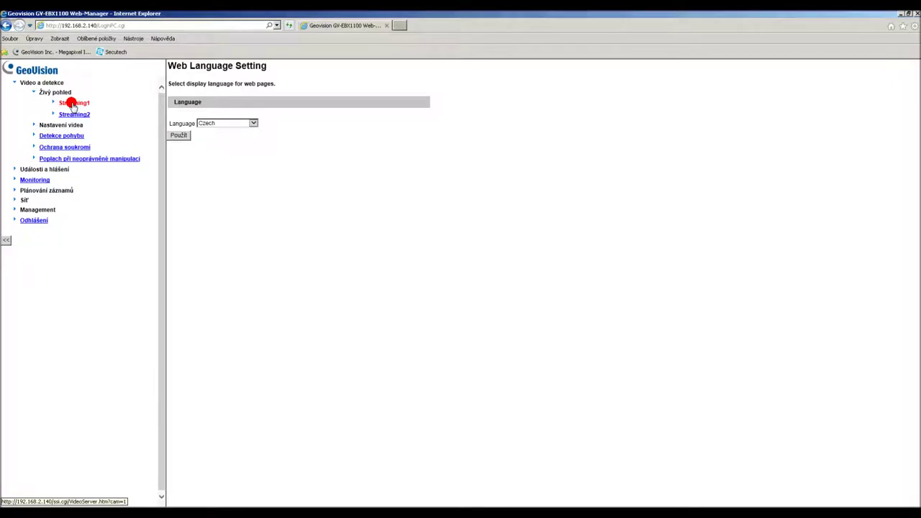
pyautogui.click(72, 105)
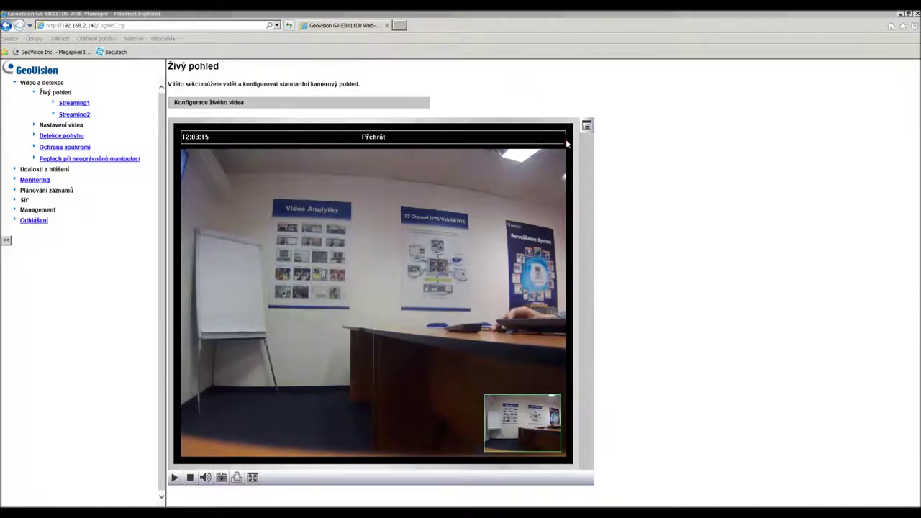
pyautogui.click(565, 138)
# Step: On the Nastavení kamery page, set anti-flicker to 50 Hz and save with Uložit
pyautogui.click(677, 134)
pyautogui.click(675, 135)
pyautogui.click(671, 136)
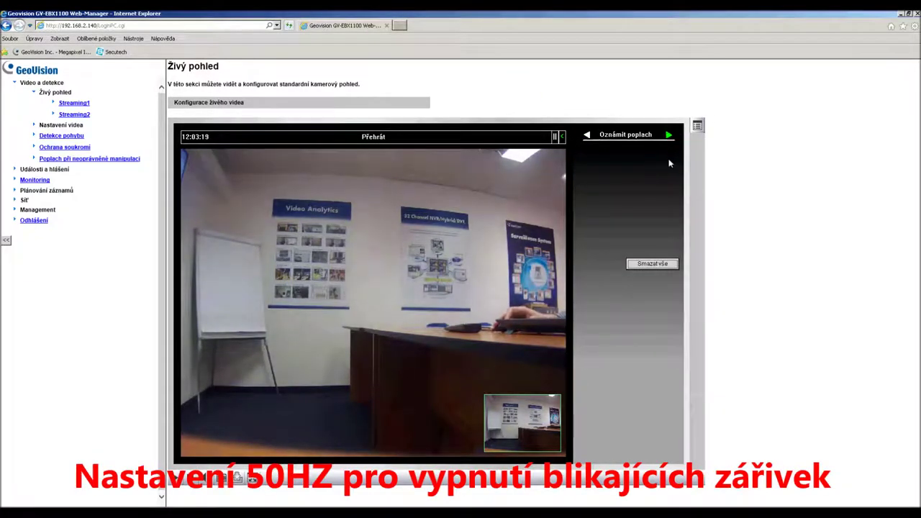
pyautogui.click(668, 135)
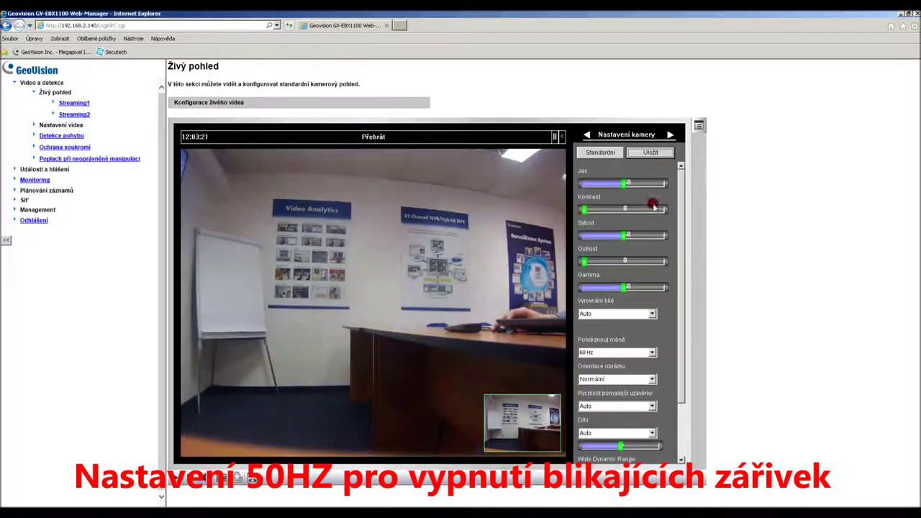
pyautogui.click(619, 352)
pyautogui.click(617, 362)
pyautogui.click(645, 154)
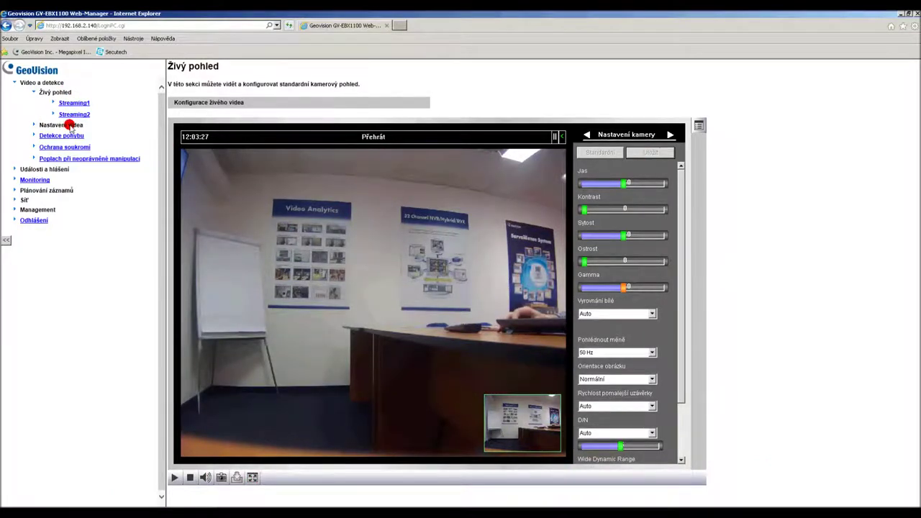
# Step: Set Streaming1 to the custom Přizpůsobení profile at 6 frames per second and apply
pyautogui.click(75, 125)
pyautogui.click(78, 136)
pyautogui.click(181, 161)
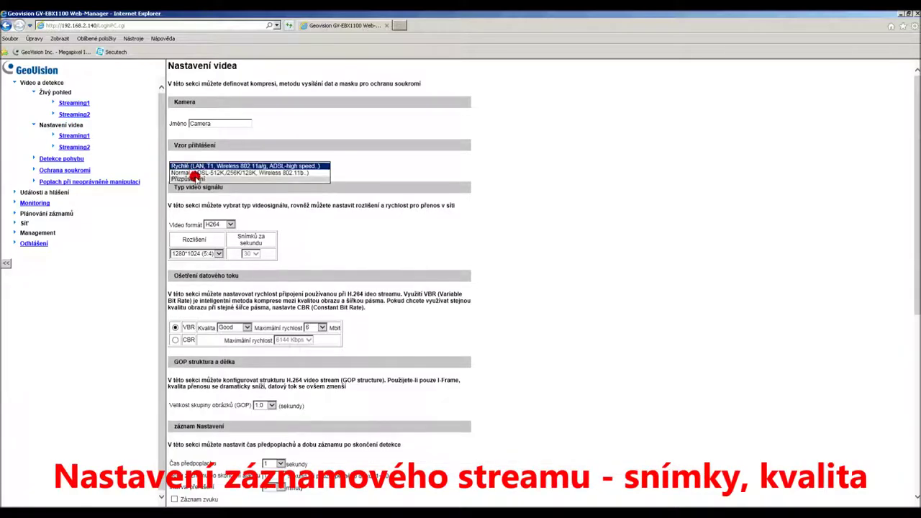
pyautogui.click(256, 254)
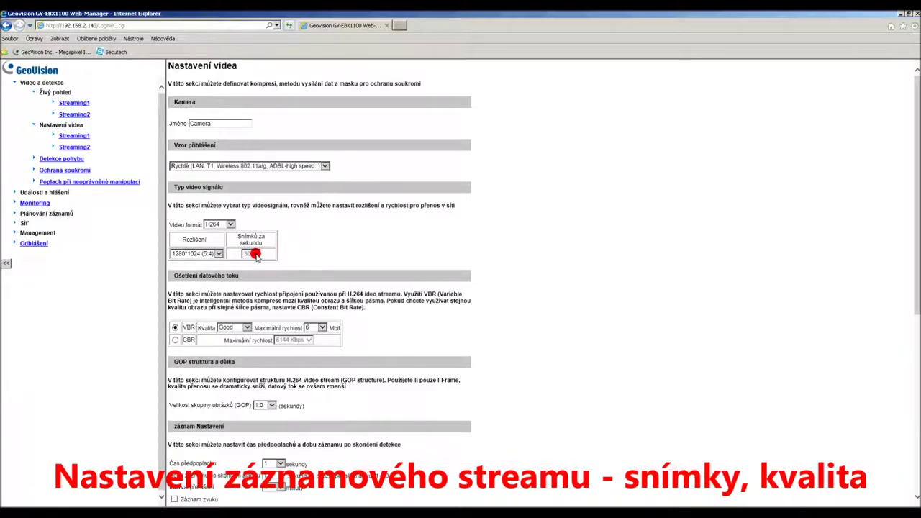
pyautogui.click(260, 166)
pyautogui.click(260, 180)
pyautogui.click(257, 252)
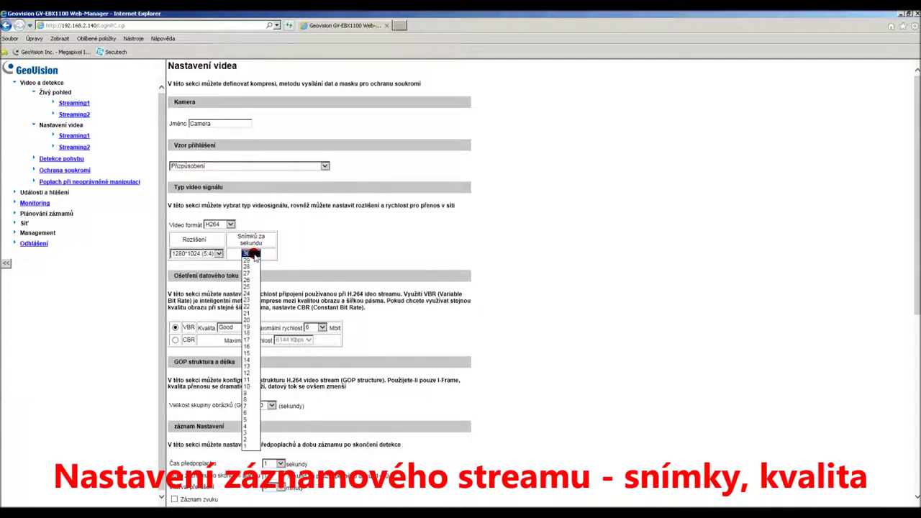
pyautogui.click(248, 411)
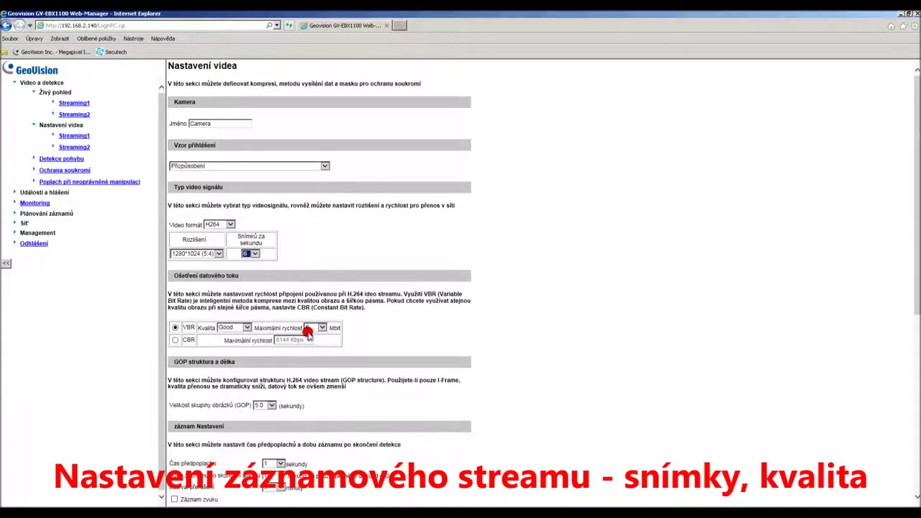
pyautogui.scroll(-5, 204, 437)
pyautogui.click(183, 490)
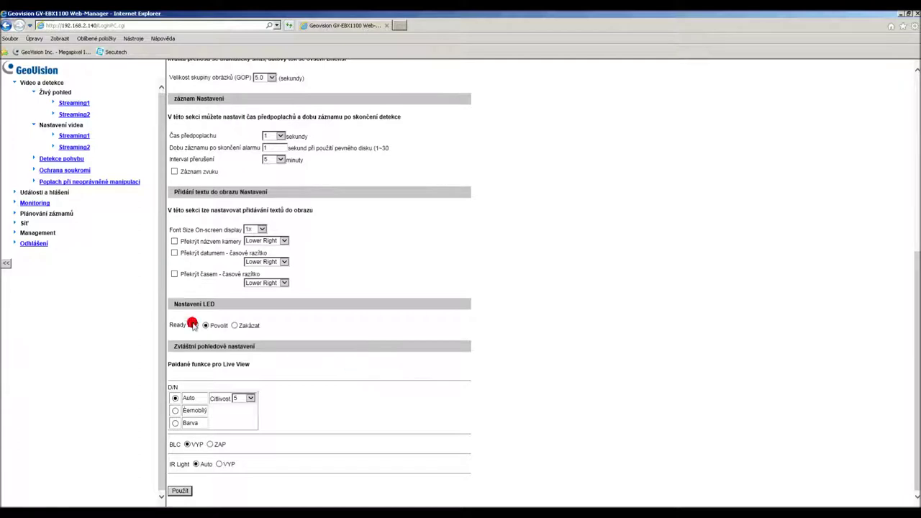
# Step: Set Streaming2 to the custom Přizpůsobení profile at 10 frames per second and apply
pyautogui.click(81, 147)
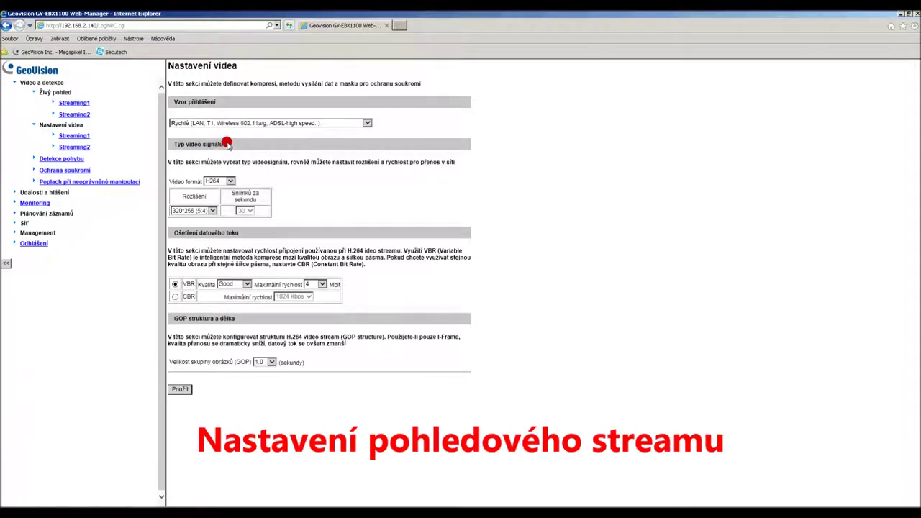
pyautogui.click(231, 124)
pyautogui.click(230, 147)
pyautogui.click(252, 211)
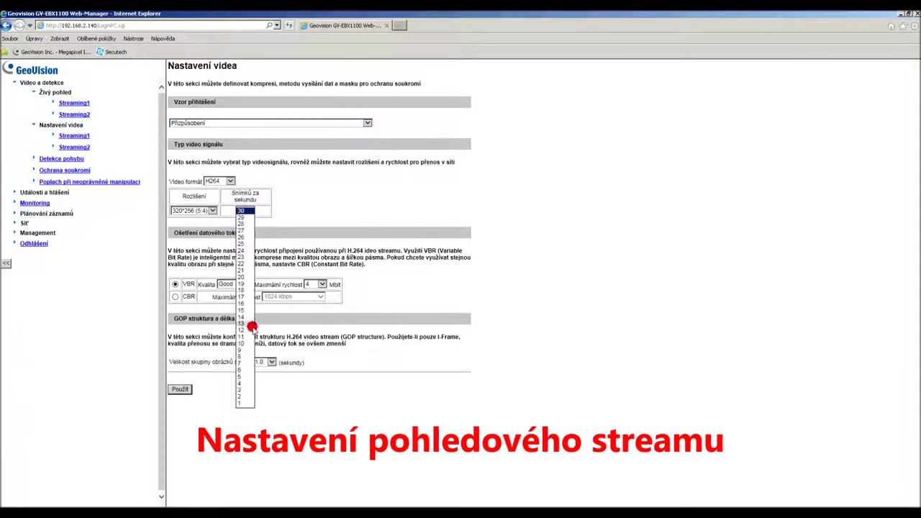
pyautogui.click(246, 356)
pyautogui.click(181, 389)
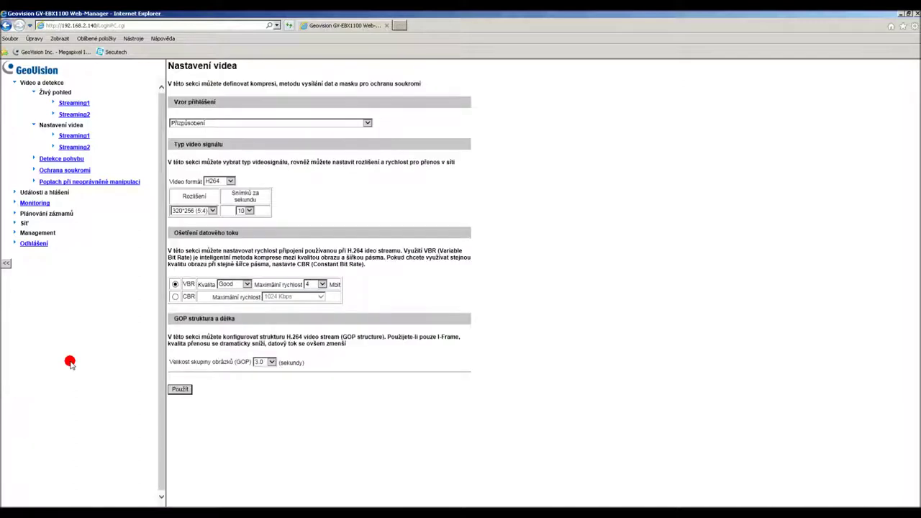
# Step: Set the camera clock to GMT+01:00 synced with the PC, apply, then log out
pyautogui.click(49, 232)
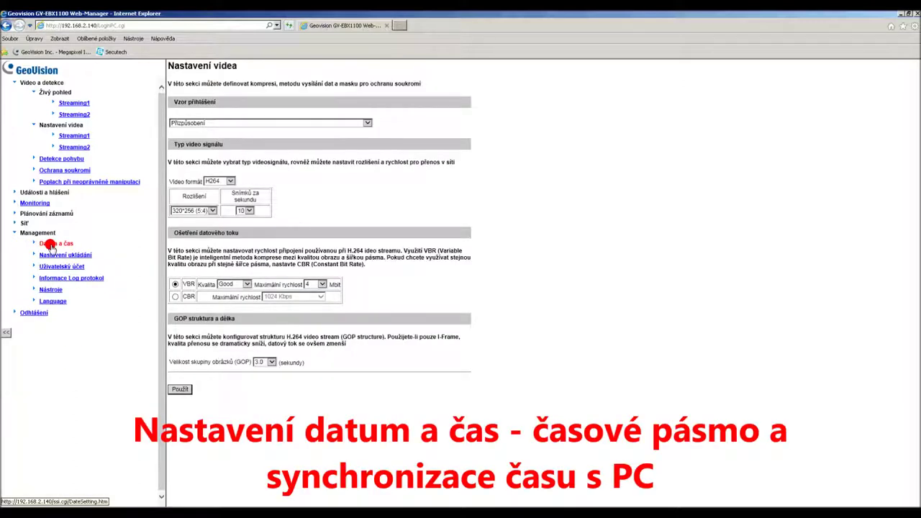
pyautogui.click(51, 246)
pyautogui.click(270, 185)
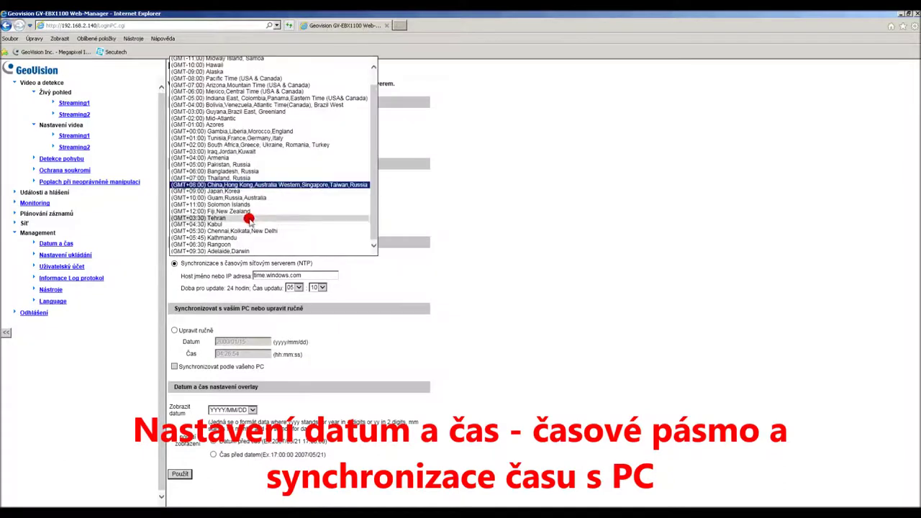
pyautogui.click(213, 137)
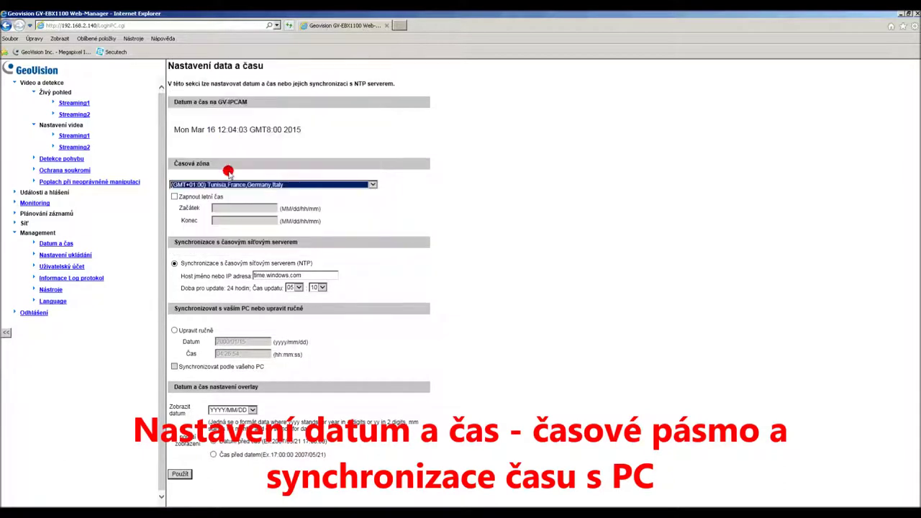
pyautogui.click(175, 330)
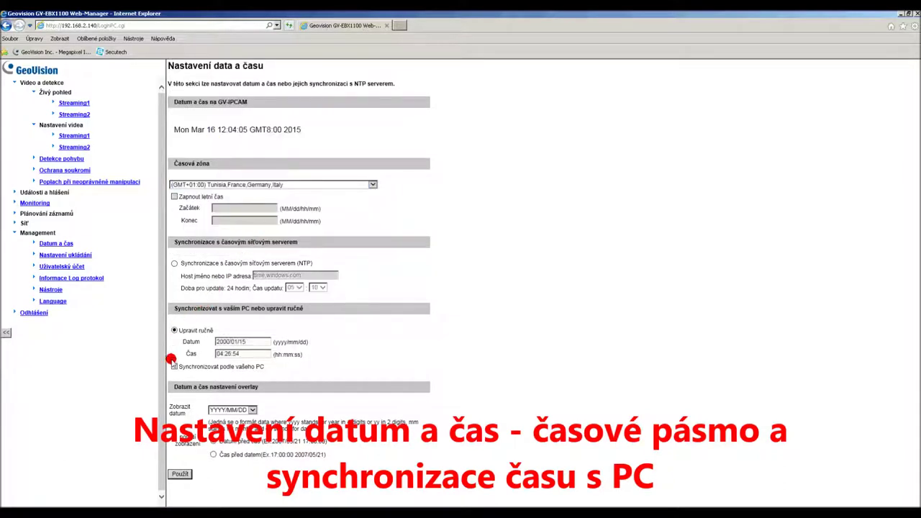
pyautogui.click(174, 366)
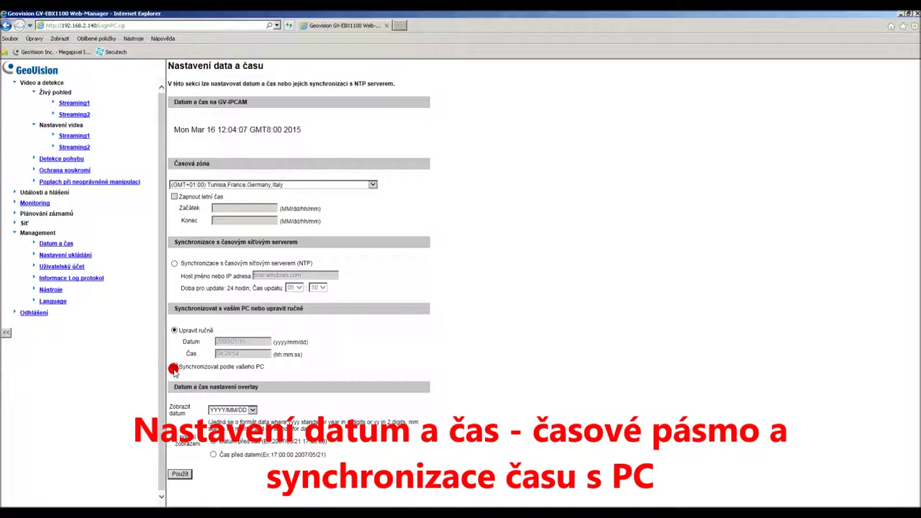
pyautogui.click(180, 472)
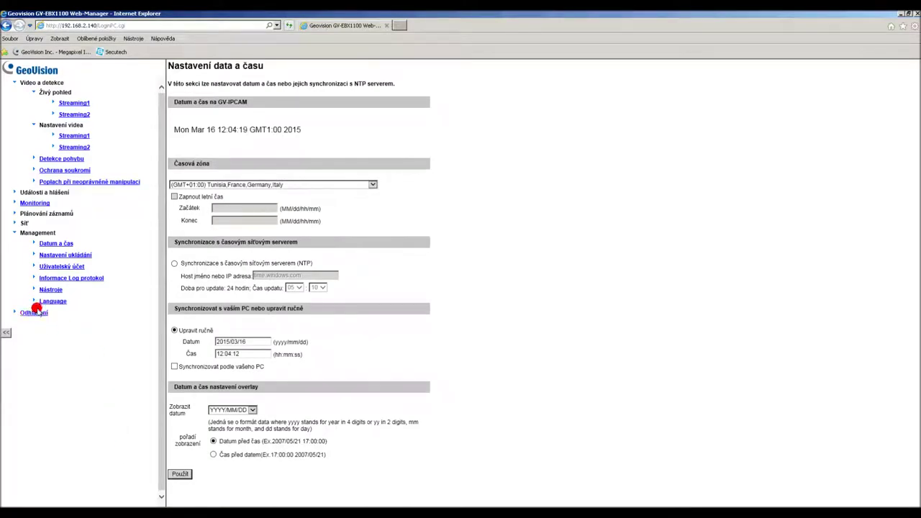
pyautogui.click(34, 312)
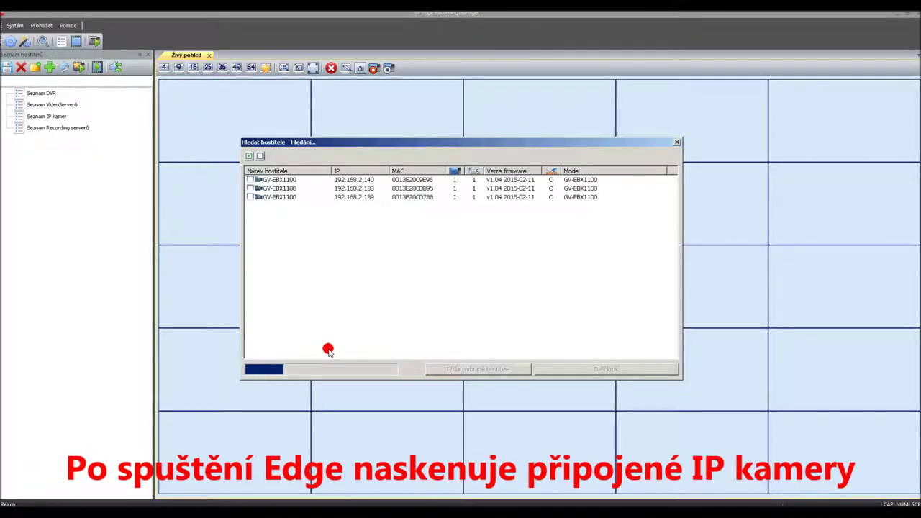
# Step: Select all three found GV-EBX1100 cameras, enter their login, and add them to the host list
pyautogui.click(249, 156)
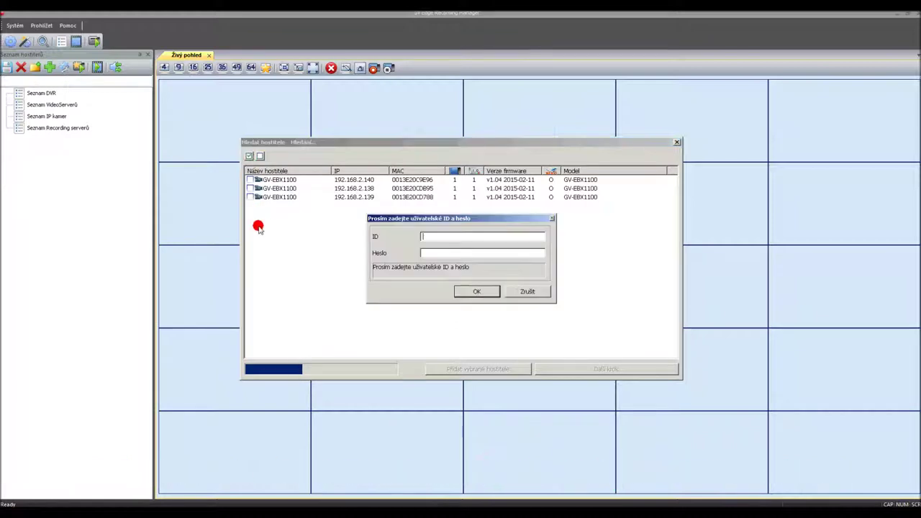
pyautogui.write('admin')
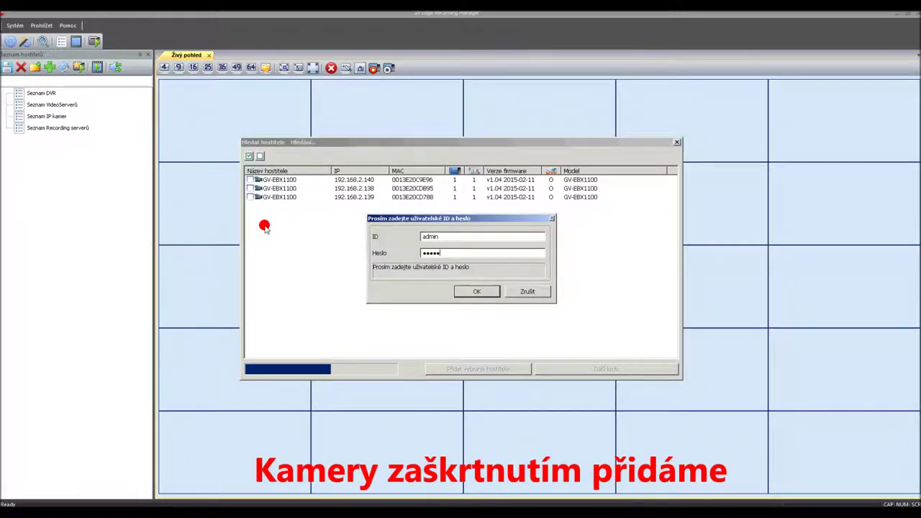
pyautogui.click(457, 291)
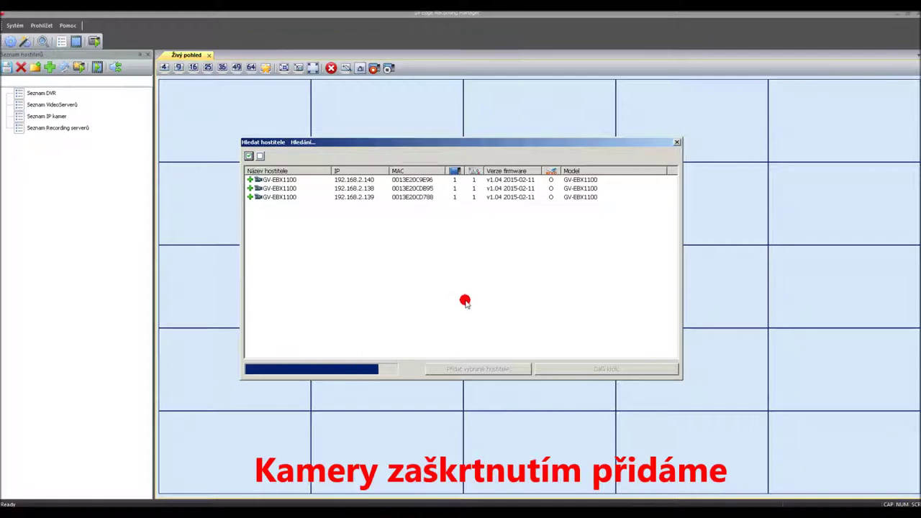
pyautogui.click(531, 286)
pyautogui.click(486, 370)
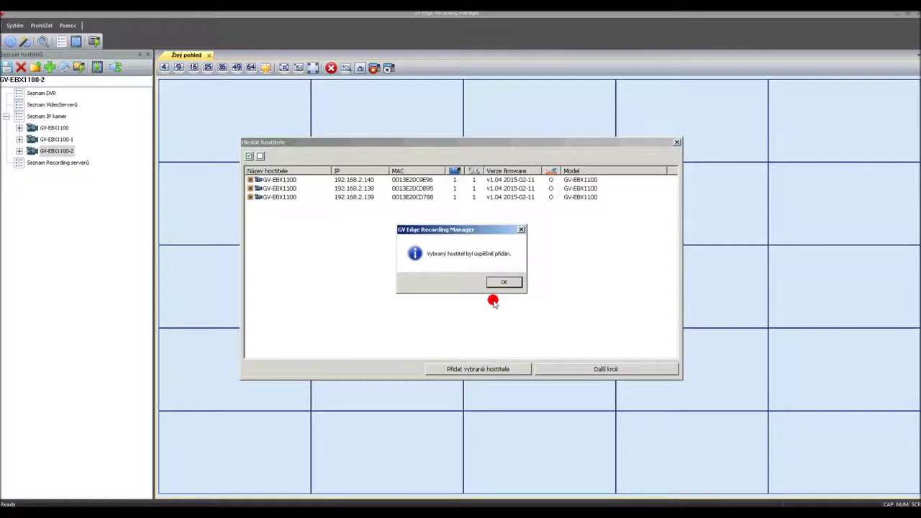
pyautogui.click(504, 281)
pyautogui.click(573, 370)
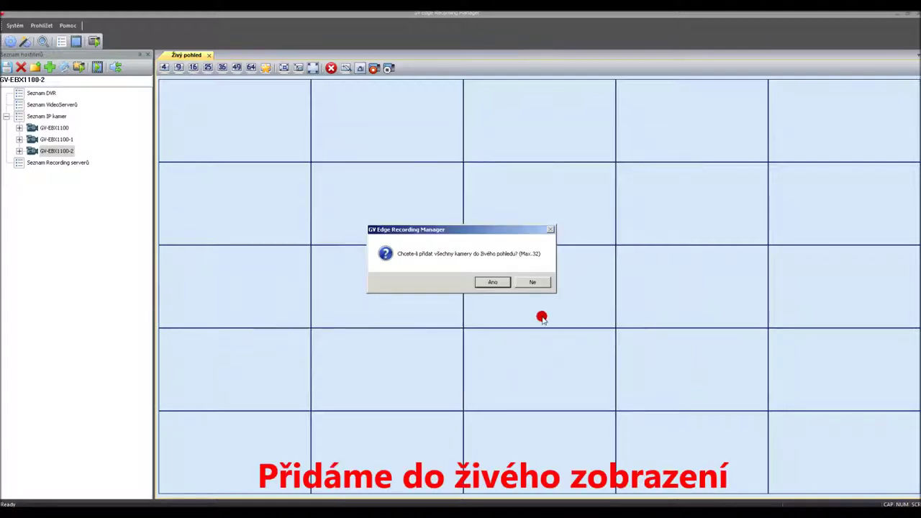
# Step: Add all cameras to live view, then sync all three clocks via Časová synchronizace
pyautogui.click(494, 282)
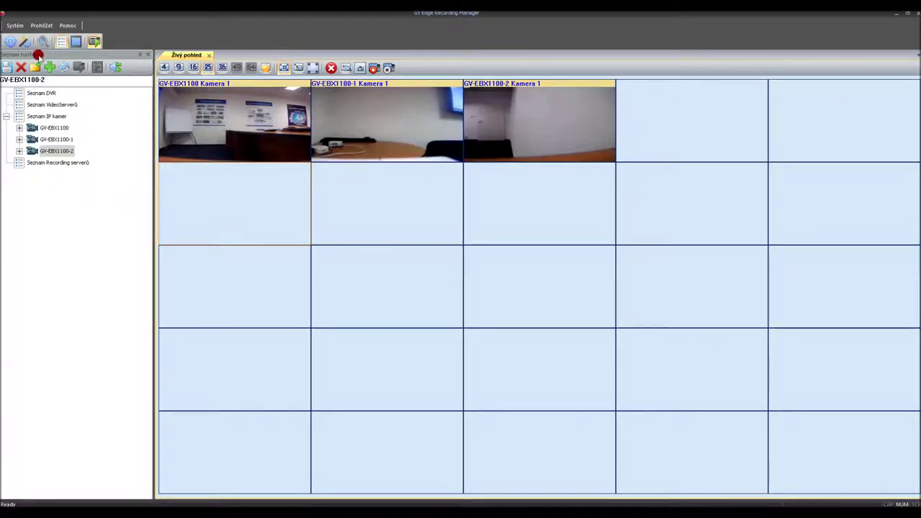
pyautogui.click(26, 43)
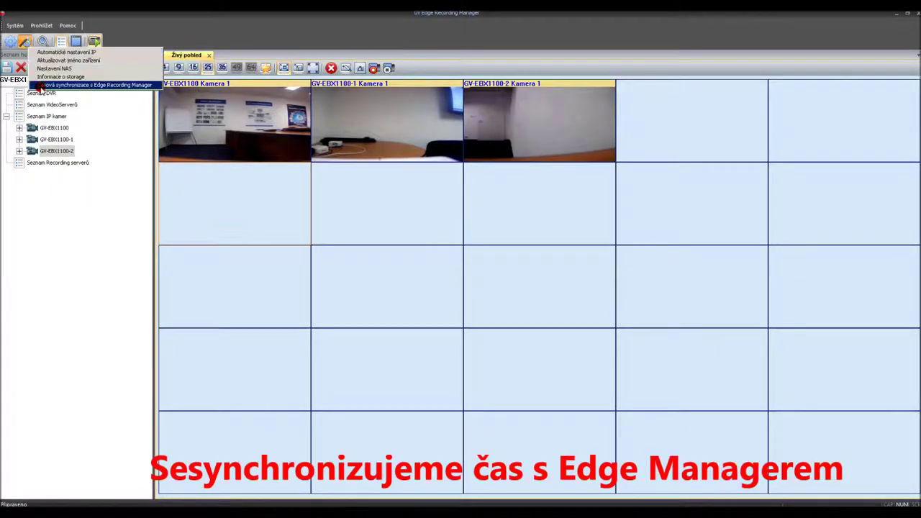
pyautogui.click(41, 86)
pyautogui.click(267, 165)
pyautogui.click(631, 343)
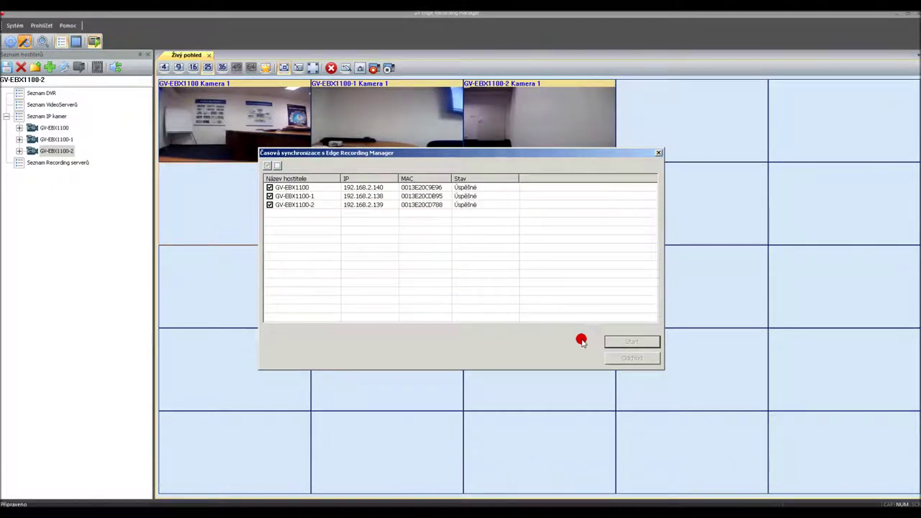
pyautogui.click(611, 359)
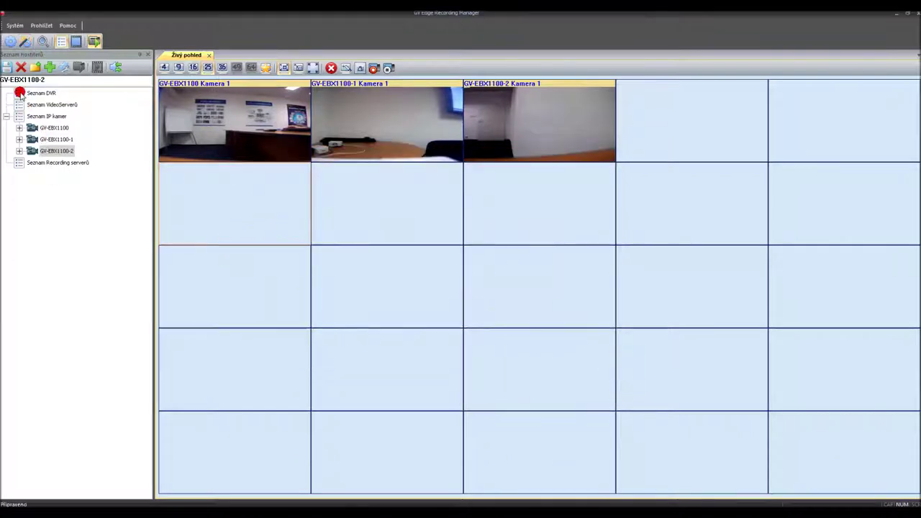
# Step: Open Nastavení NAS for all three cameras and start the configuration
pyautogui.click(24, 43)
pyautogui.click(35, 72)
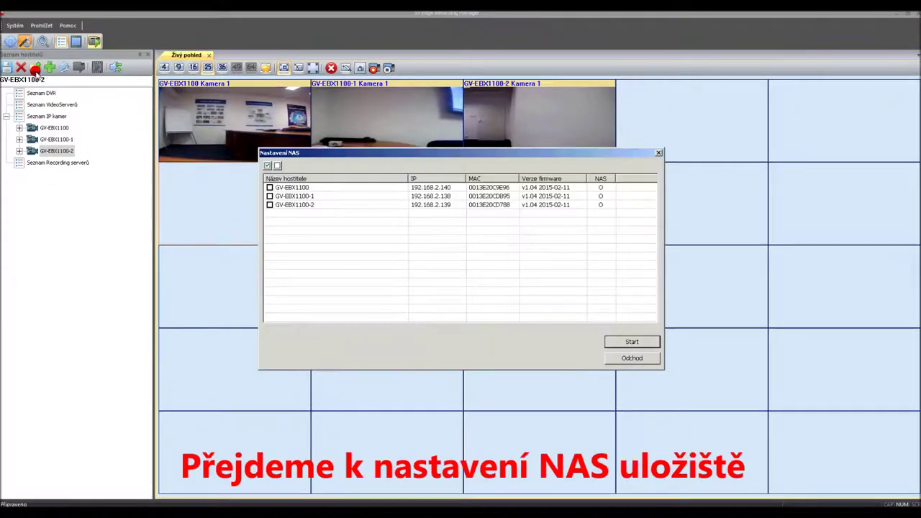
pyautogui.click(267, 165)
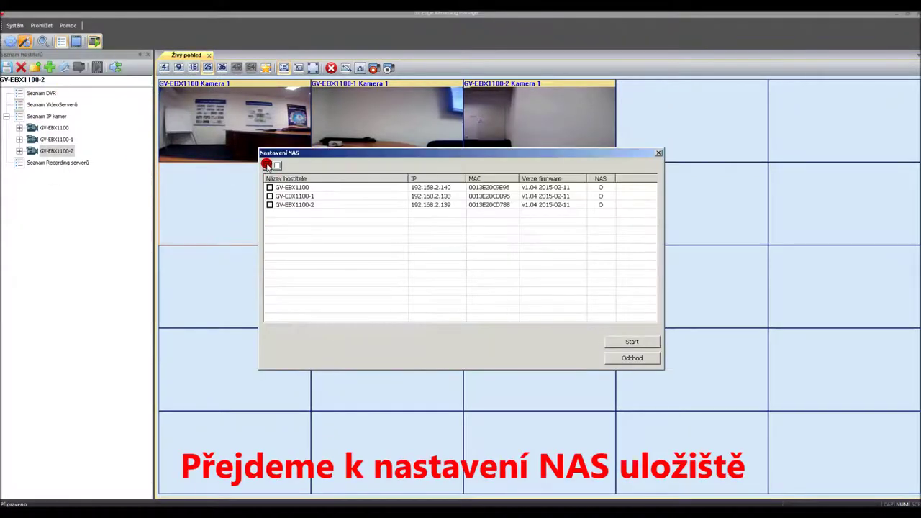
pyautogui.click(609, 344)
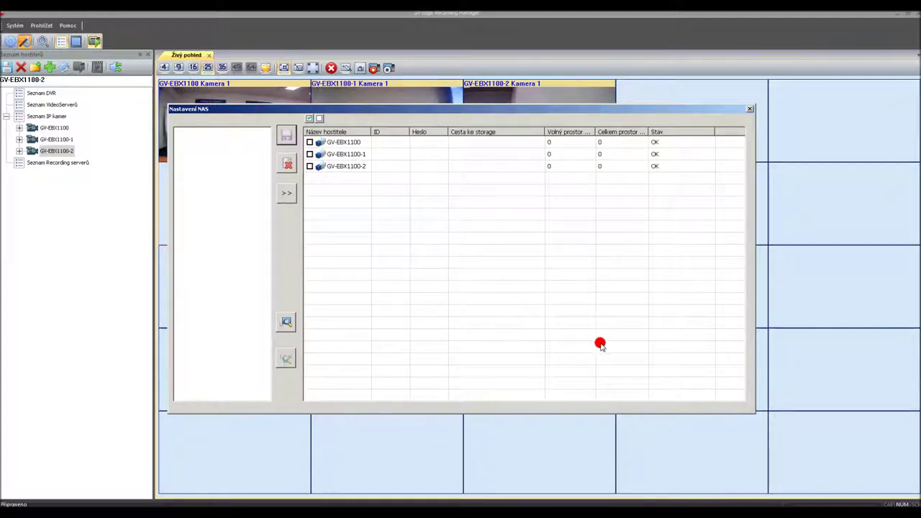
# Step: Find GV-NAS2008, scan its shared folders with the NAS account, and tick all cameras
pyautogui.click(288, 323)
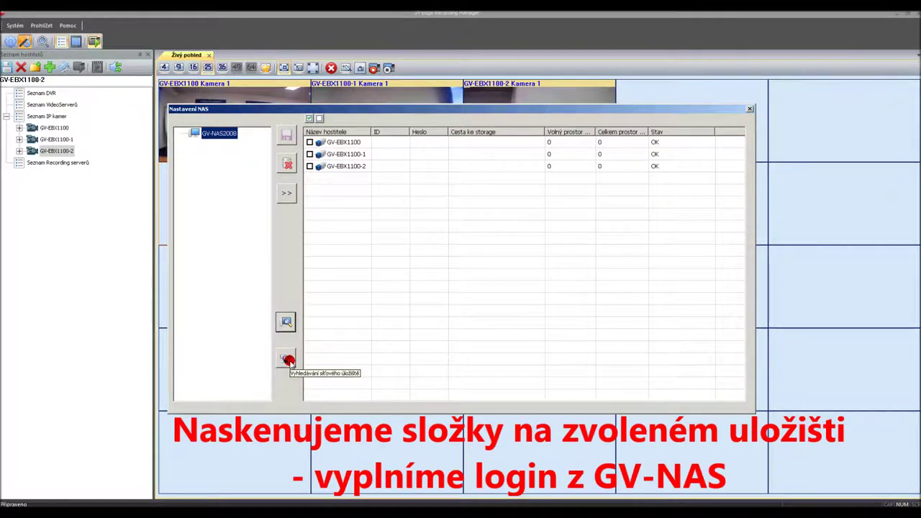
pyautogui.click(287, 360)
pyautogui.click(432, 259)
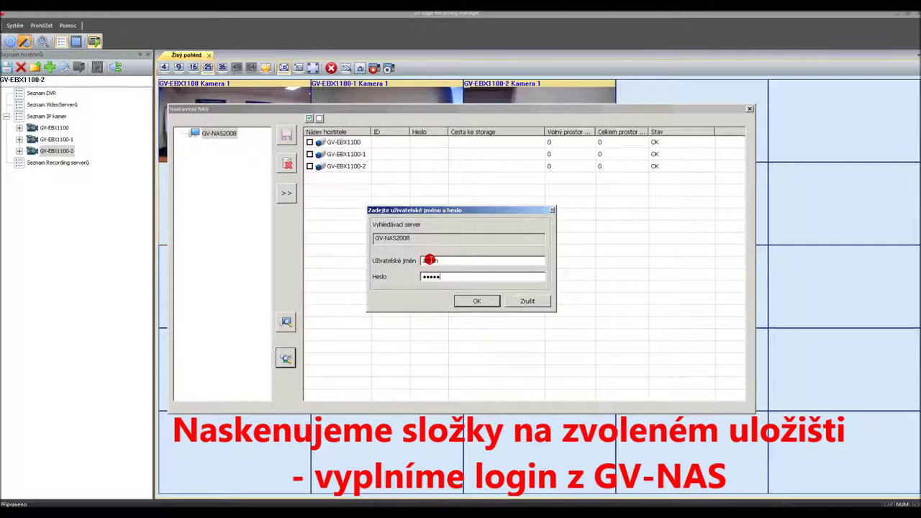
pyautogui.click(475, 302)
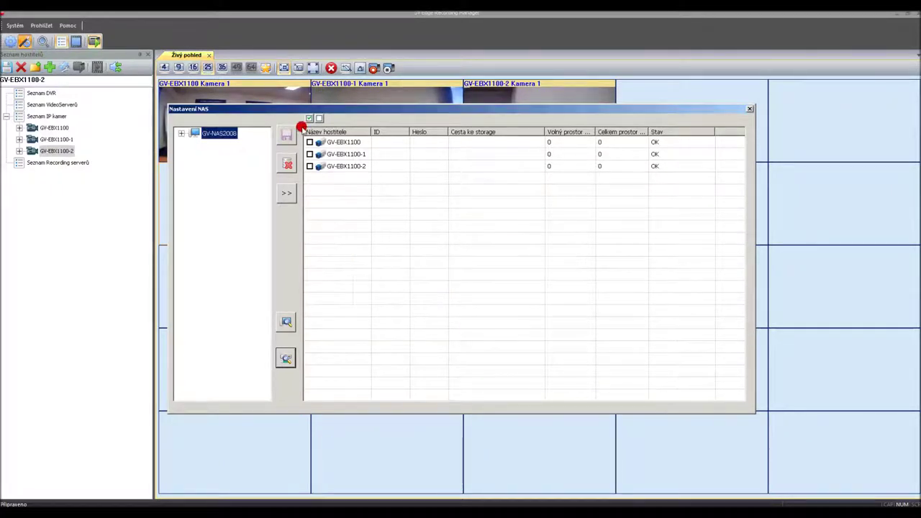
pyautogui.click(309, 118)
# Step: Assign the IP_Camera share on GV-NAS2008 to all cameras and give GV-EBX1100 ID cam01 with a password
pyautogui.click(182, 133)
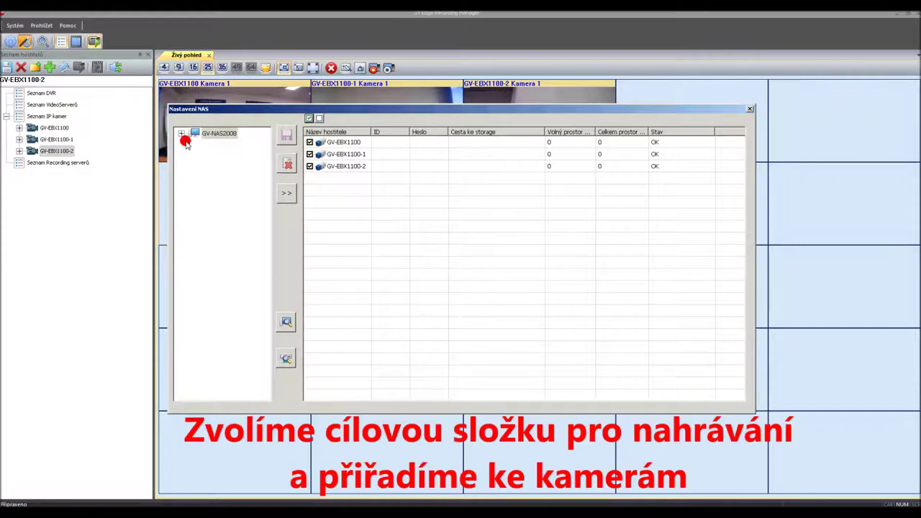
pyautogui.click(223, 157)
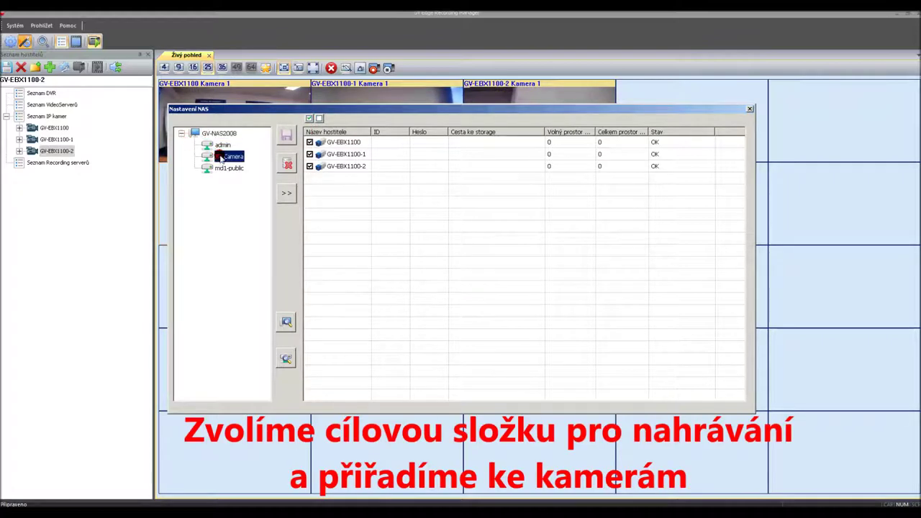
pyautogui.click(287, 197)
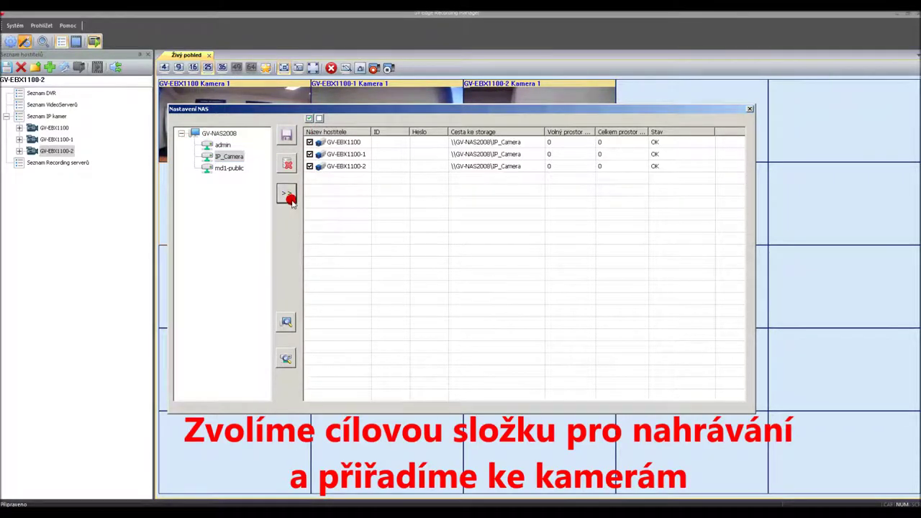
pyautogui.click(380, 142)
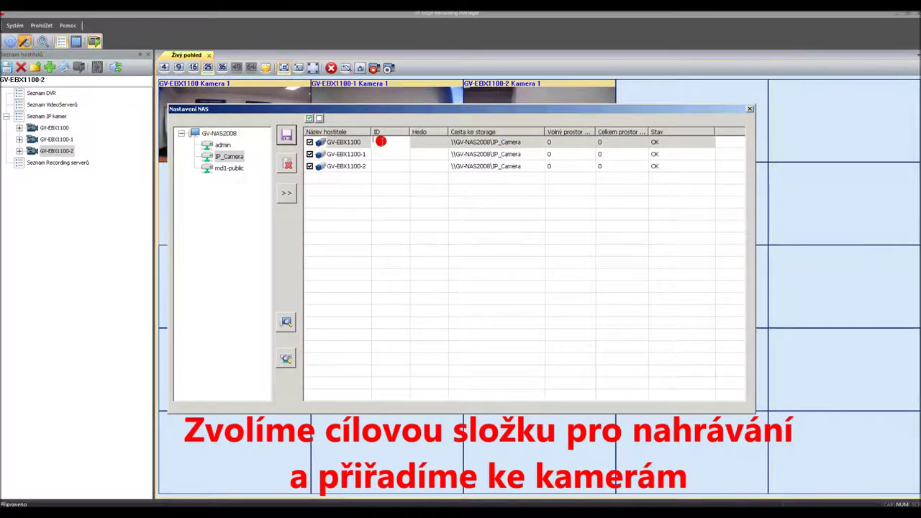
pyautogui.write('cam')
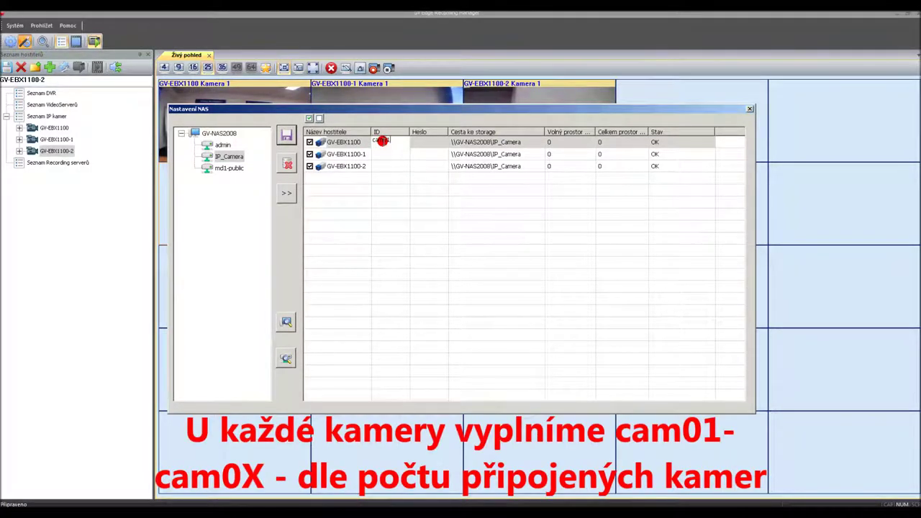
pyautogui.write('01')
pyautogui.click(427, 141)
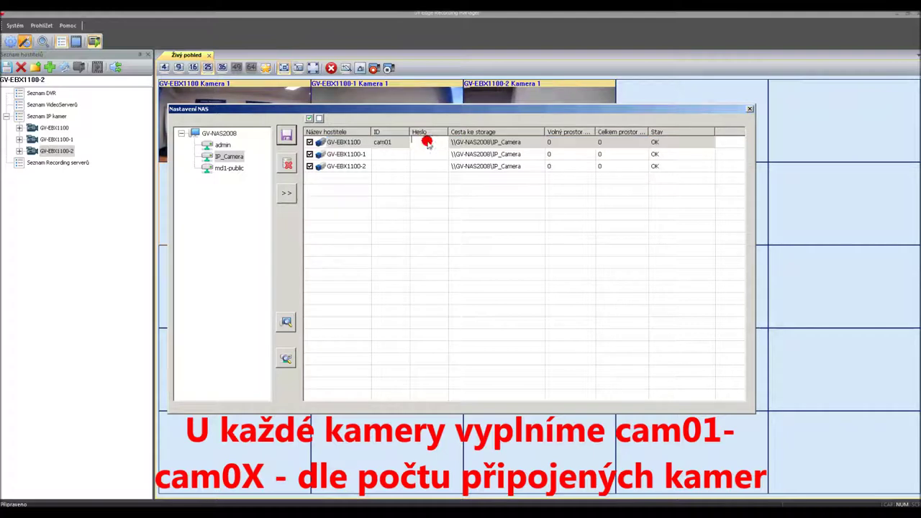
pyautogui.write('12345678')
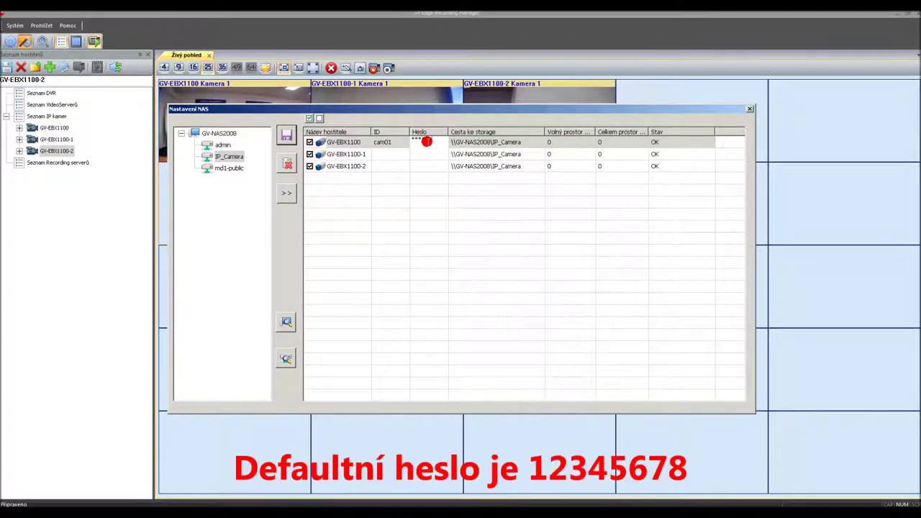
pyautogui.click(384, 155)
# Step: Give GV-EBX1100-1 and -2 IDs cam02 and cam03 with passwords, then save the NAS settings
pyautogui.click(383, 154)
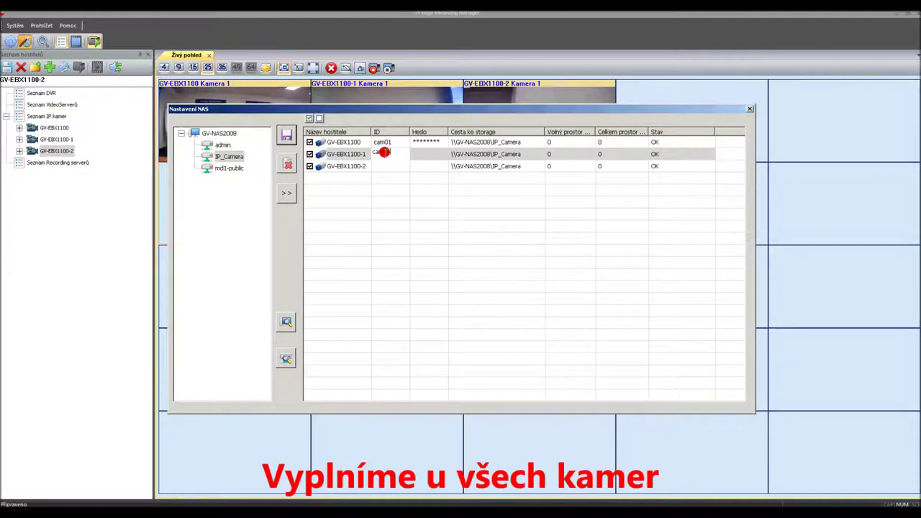
pyautogui.click(426, 153)
pyautogui.click(426, 153)
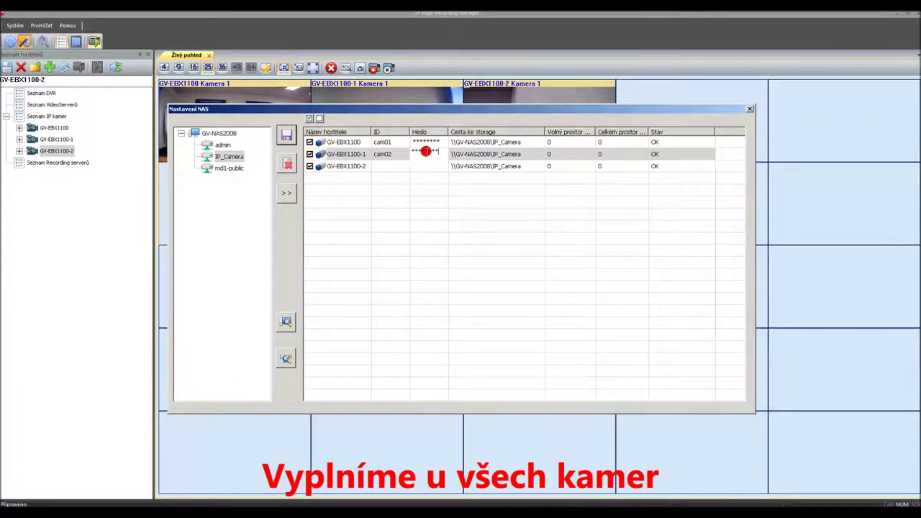
pyautogui.write('12345678')
pyautogui.click(387, 167)
pyautogui.click(387, 166)
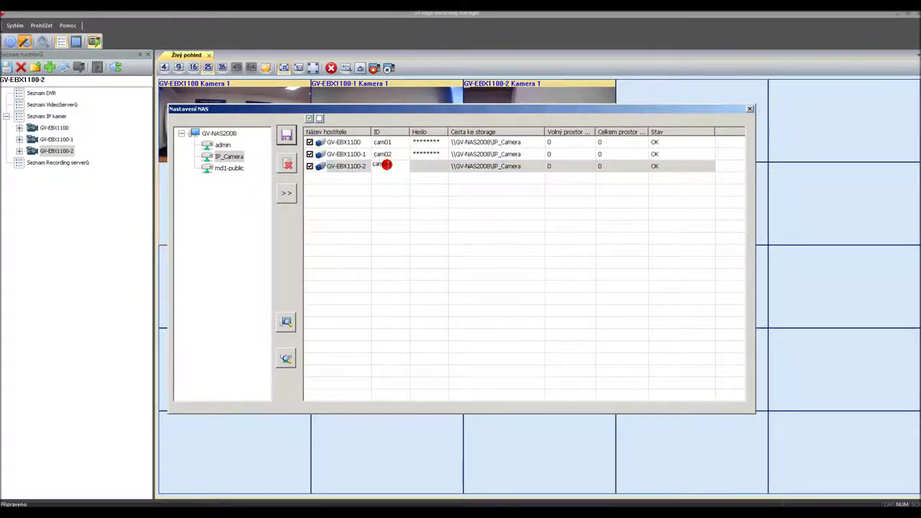
pyautogui.write('cam03')
pyautogui.click(424, 165)
pyautogui.click(428, 166)
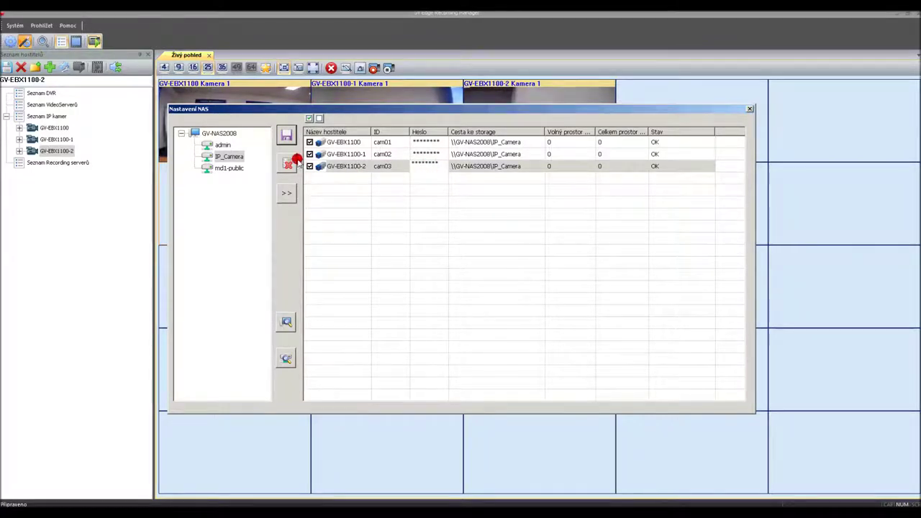
pyautogui.click(285, 134)
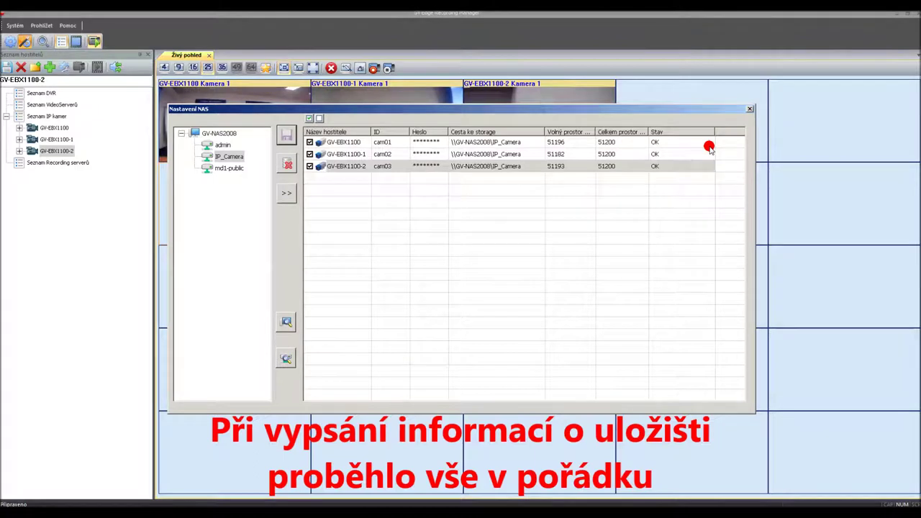
# Step: Close the NAS storage settings and start recording on the cameras
pyautogui.click(750, 108)
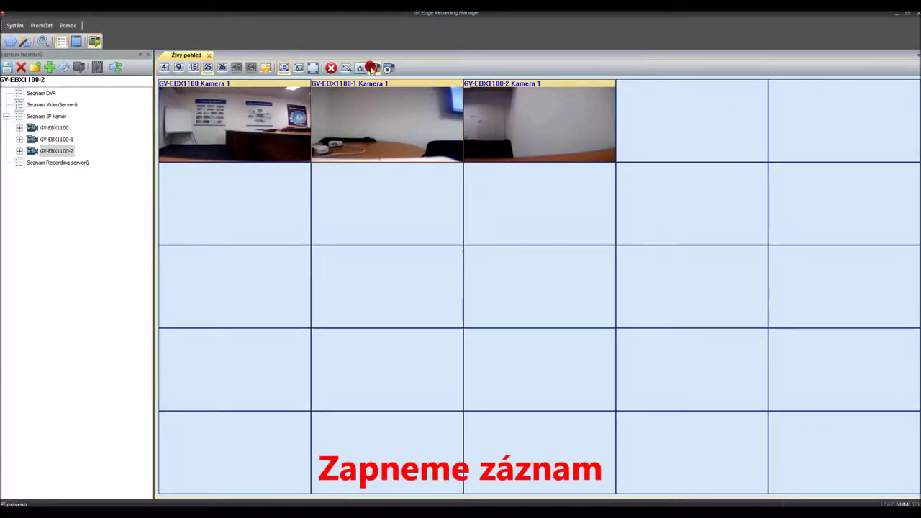
pyautogui.click(373, 68)
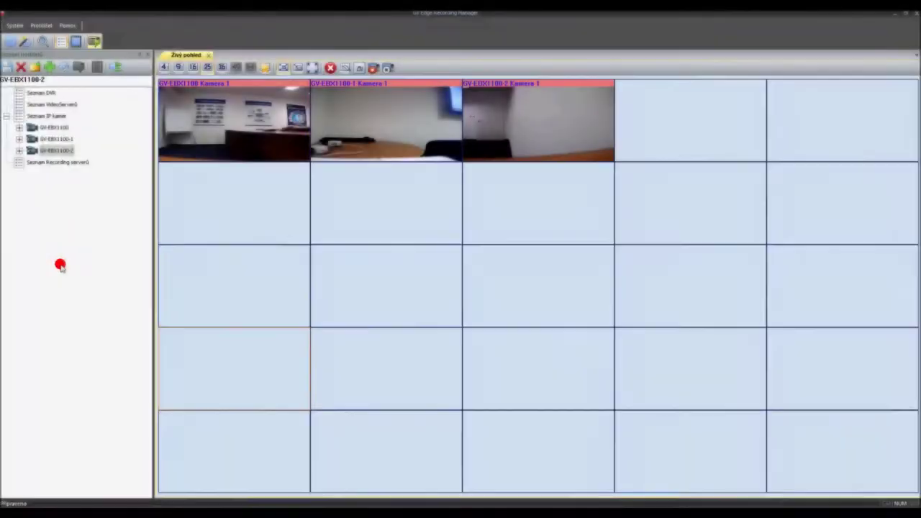
# Step: Sign in to the camera's web setup with the administrator login and password, then expand Video a detekce
pyautogui.hotkey('alt', 'Tab')
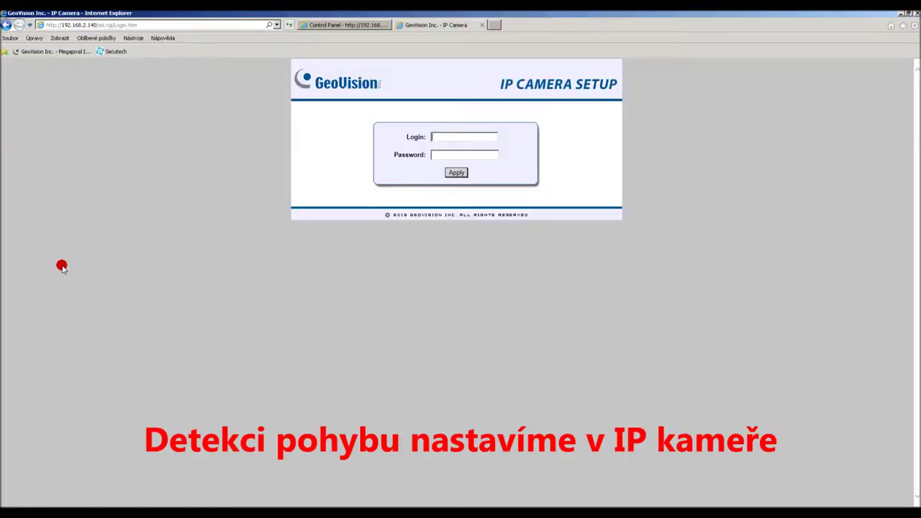
pyautogui.click(455, 137)
pyautogui.write('admin')
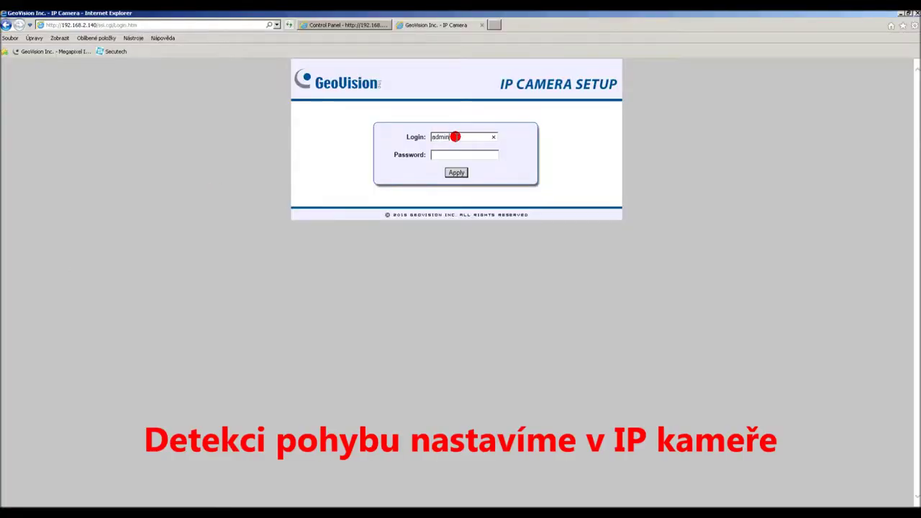
pyautogui.press('Tab')
pyautogui.write('admin')
pyautogui.press('Return')
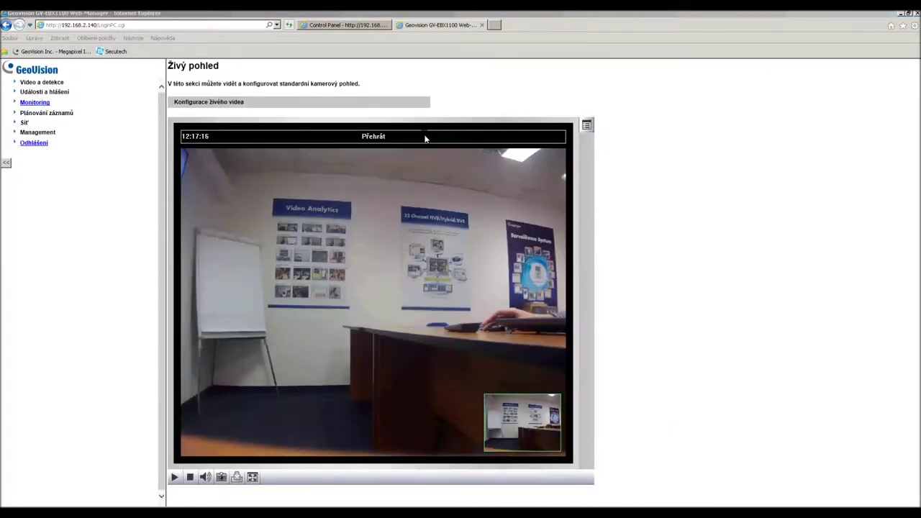
pyautogui.click(54, 82)
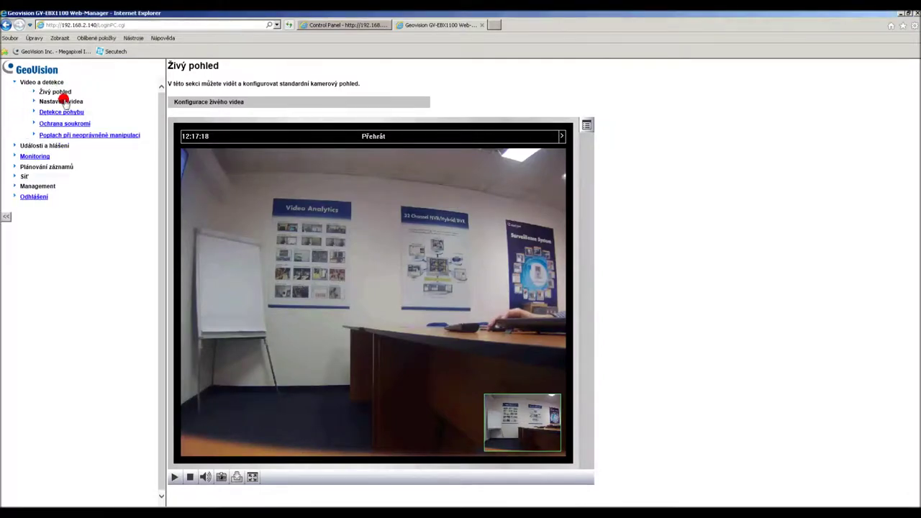
# Step: Draw a sensitivity-9 motion detection region over the upper middle of the preview and save it
pyautogui.click(69, 113)
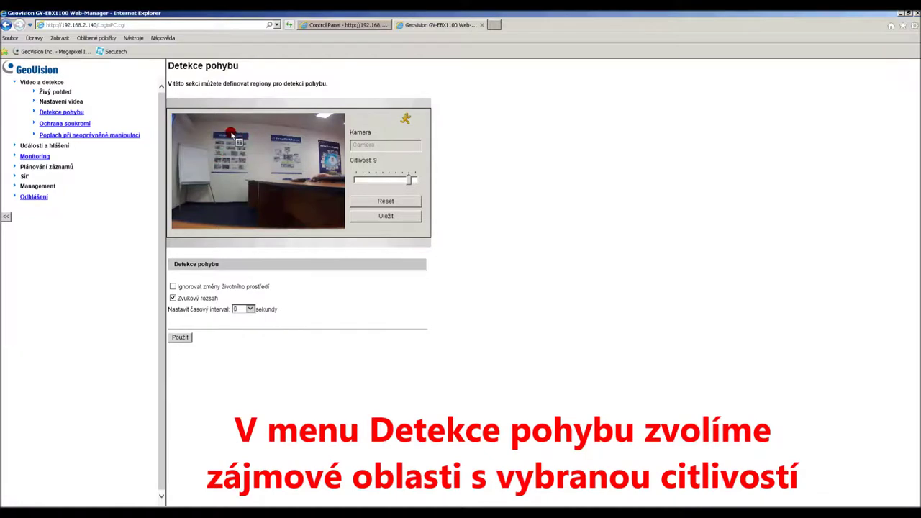
pyautogui.moveTo(215, 132)
pyautogui.mouseDown()
pyautogui.moveTo(291, 187)
pyautogui.moveTo(308, 185)
pyautogui.mouseUp()
pyautogui.click(313, 166)
pyautogui.click(367, 215)
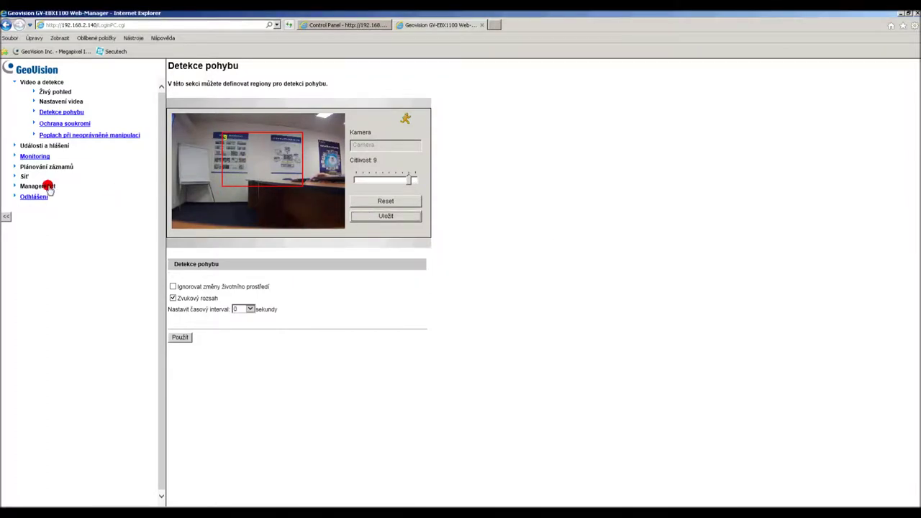
# Step: Set the camera's Monitoring mode to pohyb, restart monitoring, and log out of the web setup
pyautogui.click(40, 157)
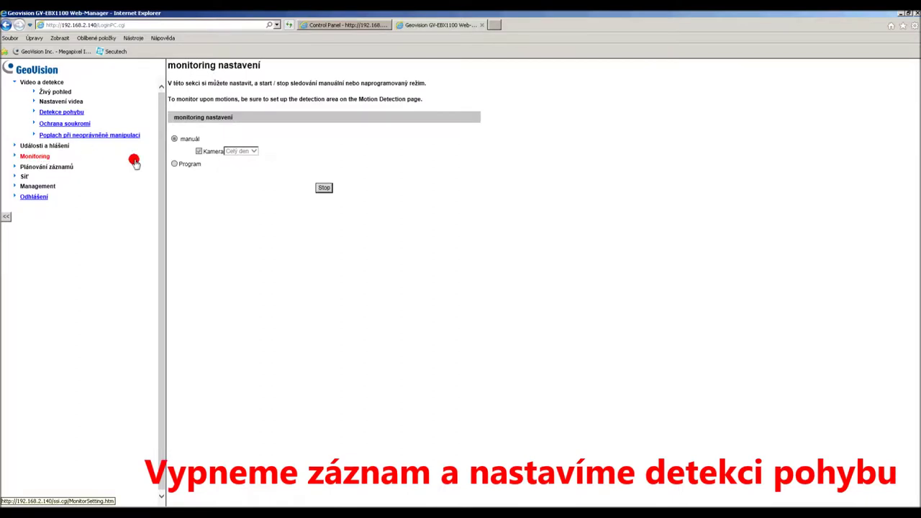
pyautogui.click(323, 189)
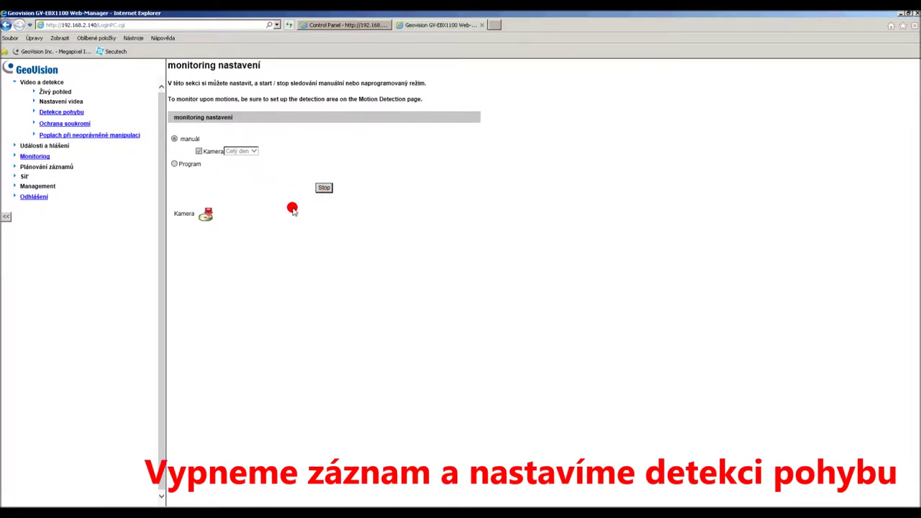
pyautogui.click(252, 151)
pyautogui.click(253, 163)
pyautogui.click(320, 187)
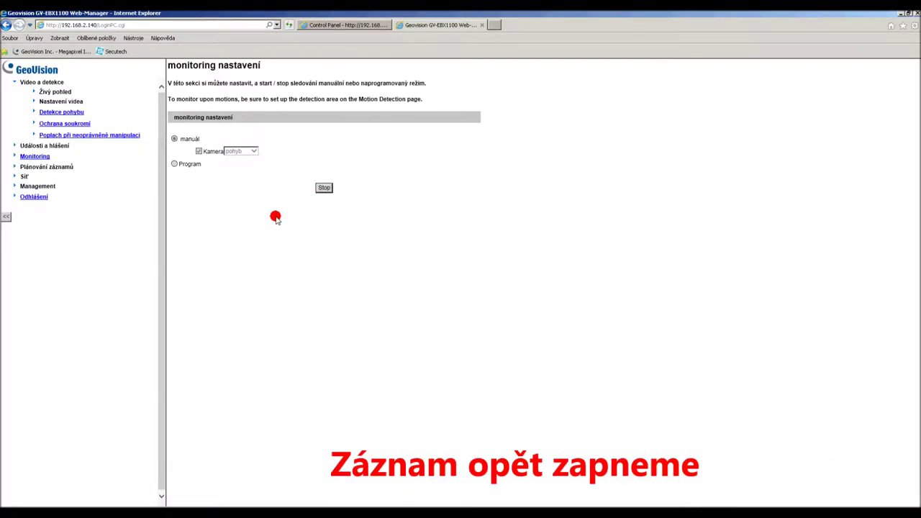
pyautogui.click(38, 198)
pyautogui.hotkey('alt', 'Tab')
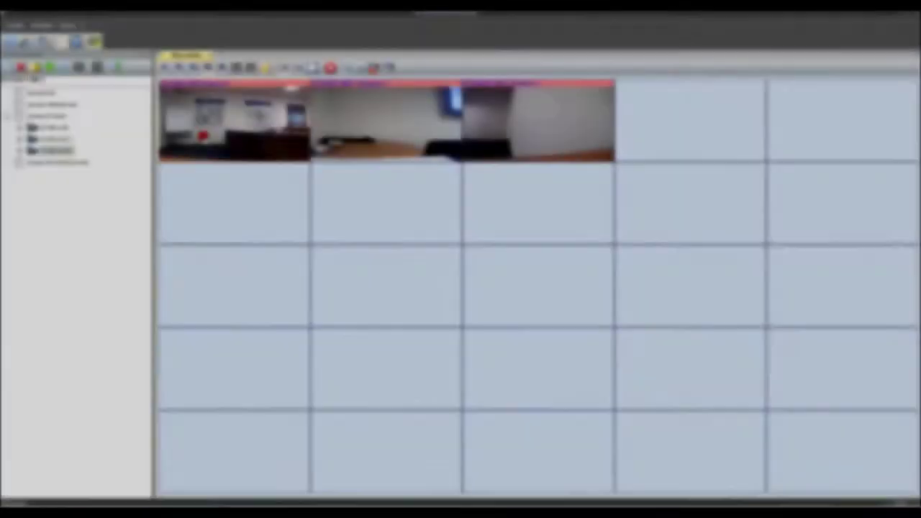
# Step: Open Vzdálené přehrávání for the GV-EBX1100 camera and play its 12:15:53 event, skipping ahead
pyautogui.rightClick(213, 131)
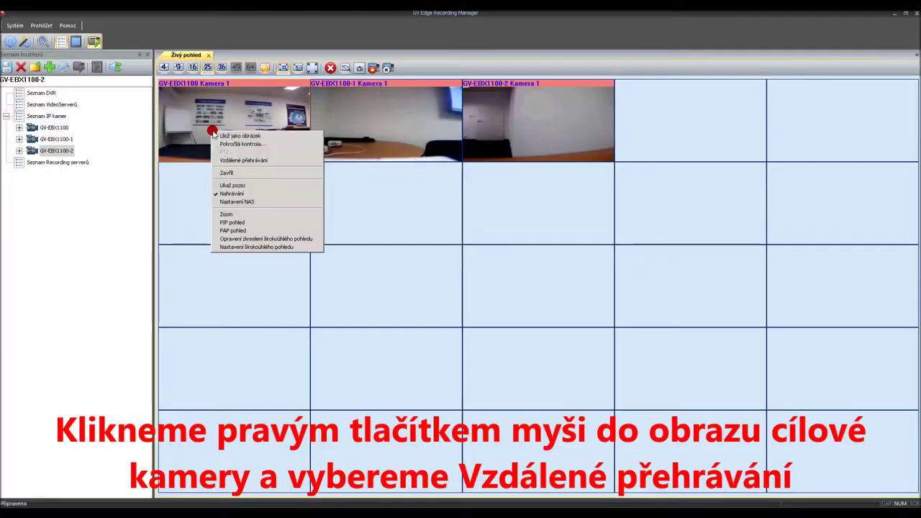
pyautogui.click(233, 160)
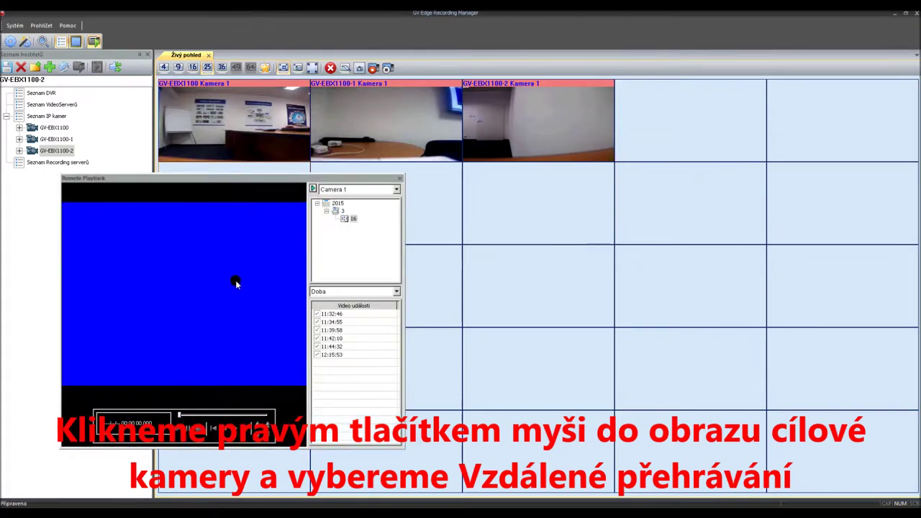
pyautogui.click(317, 339)
pyautogui.click(333, 355)
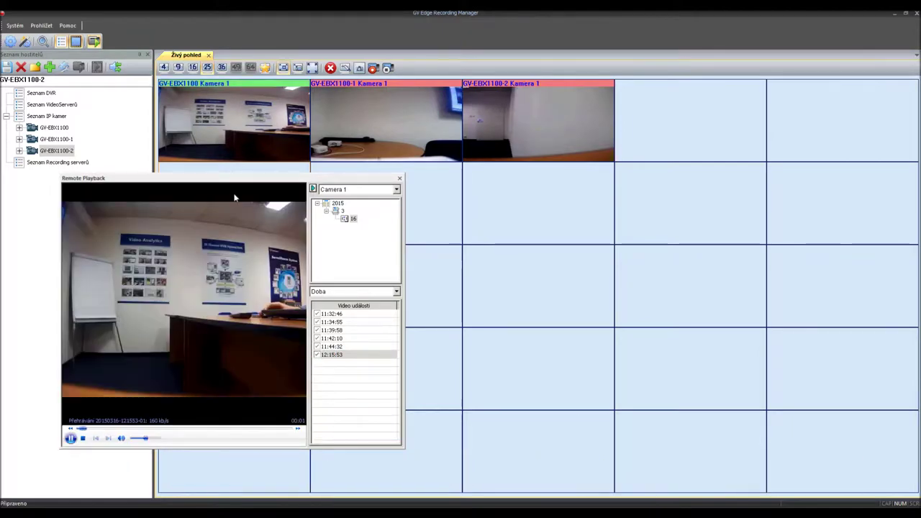
pyautogui.moveTo(244, 179); pyautogui.dragTo(335, 145)
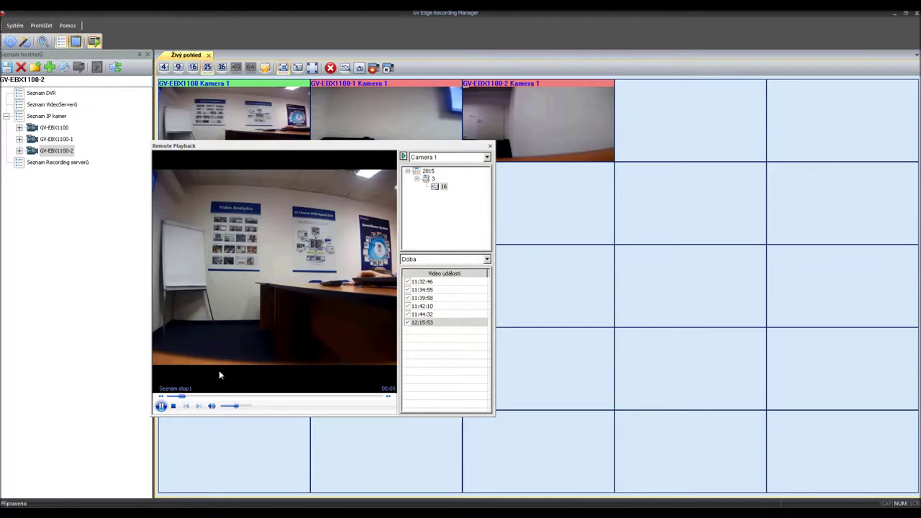
pyautogui.moveTo(184, 397); pyautogui.dragTo(271, 392)
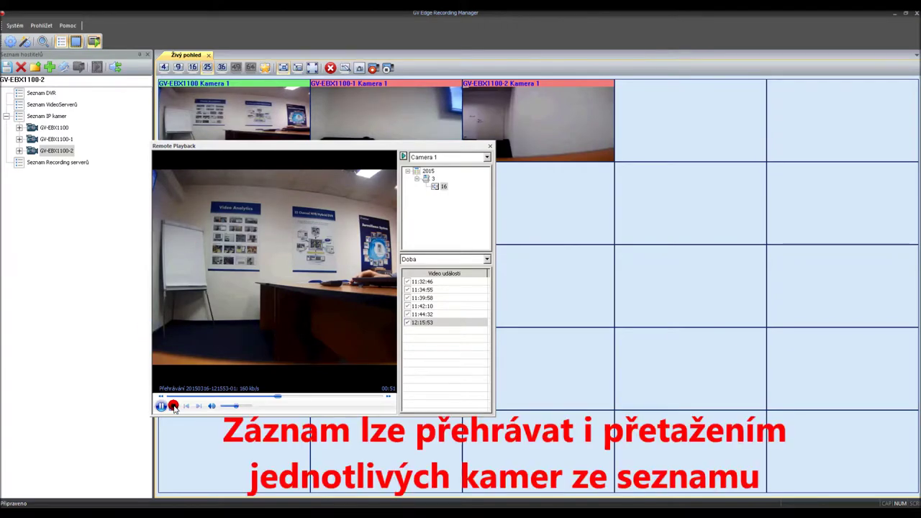
pyautogui.moveTo(58, 139); pyautogui.dragTo(284, 239)
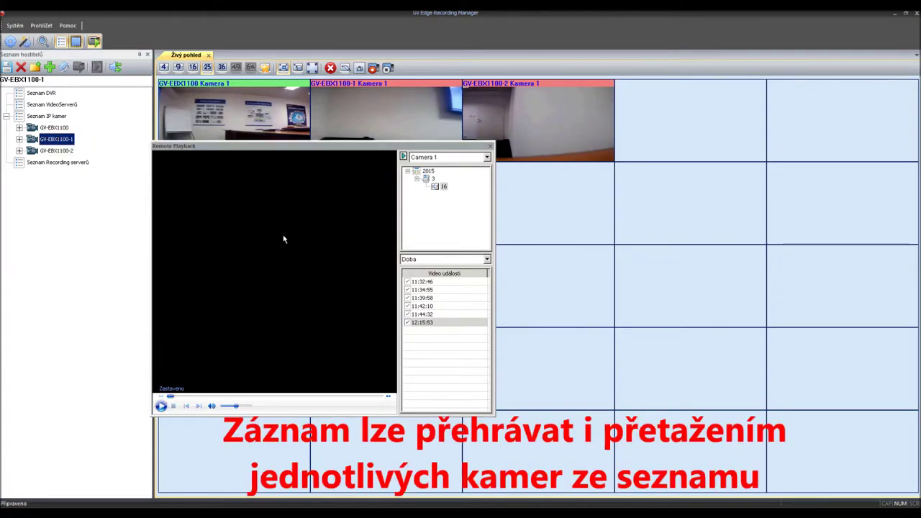
# Step: Load GV-EBX1100-1's recordings into Remote Playback and play the 11:37:52 event
pyautogui.moveTo(58, 139); pyautogui.dragTo(440, 236)
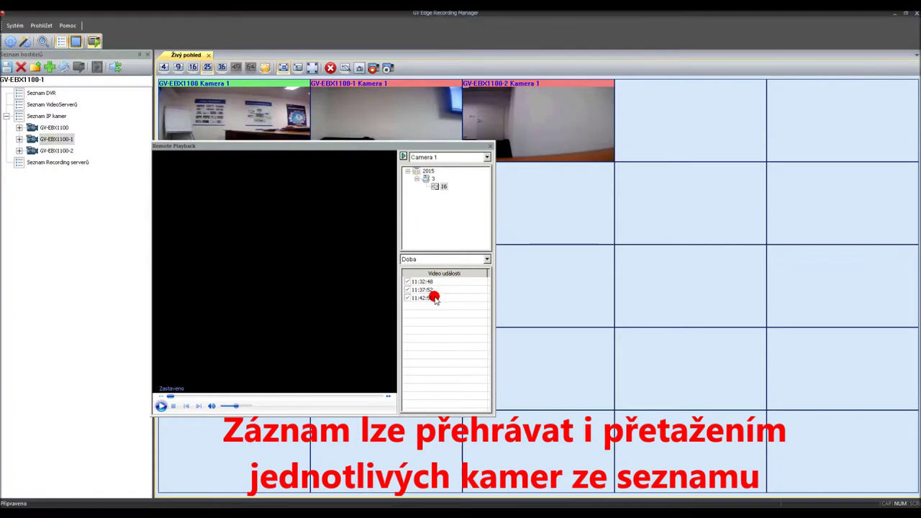
pyautogui.doubleClick(434, 291)
pyautogui.doubleClick(436, 290)
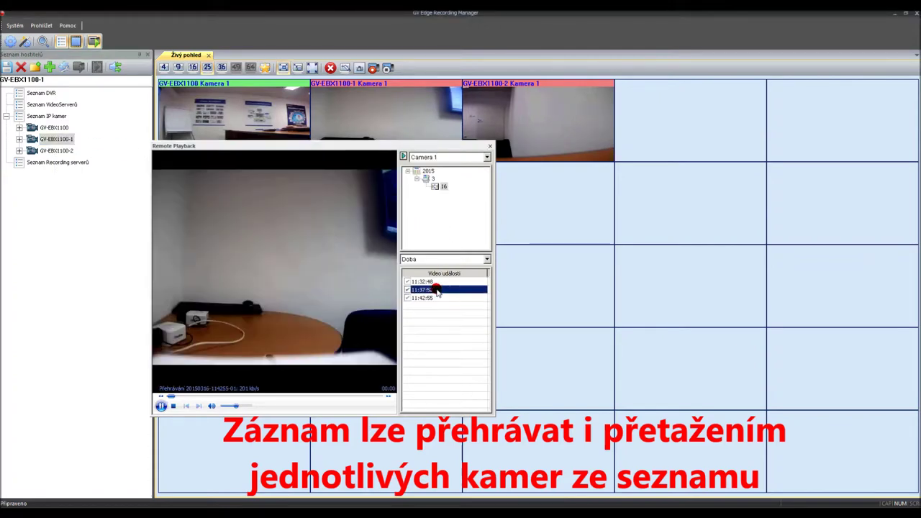
# Step: Load GV-EBX1100-2's recordings, play the 11:42:51 and 11:37:48 events, then stop playback
pyautogui.moveTo(56, 151); pyautogui.dragTo(454, 226)
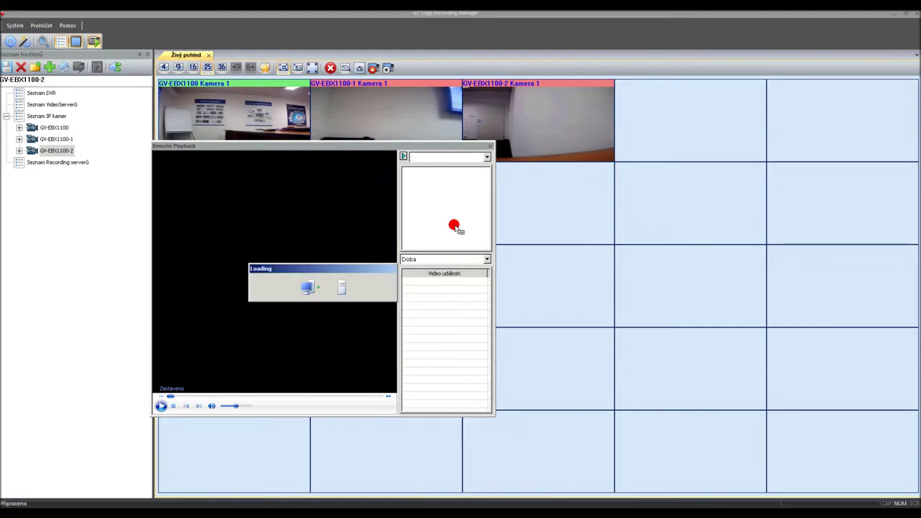
pyautogui.doubleClick(423, 297)
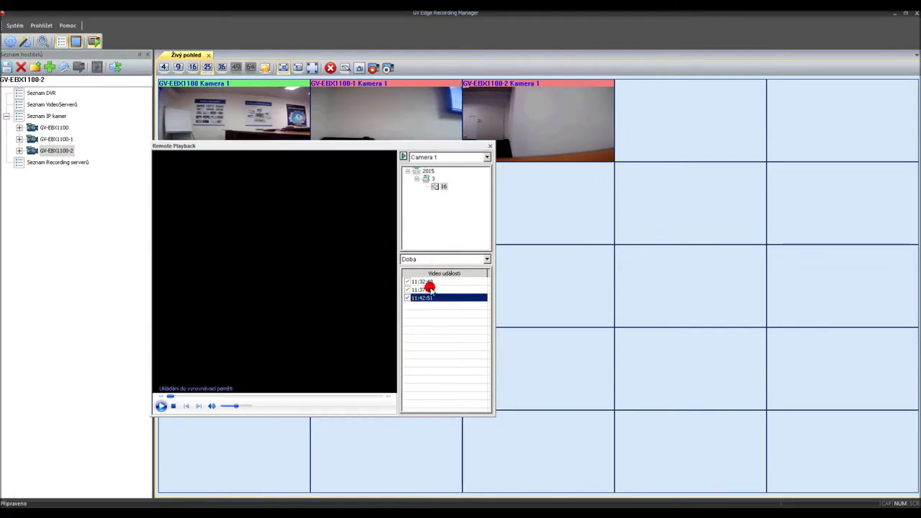
pyautogui.doubleClick(431, 289)
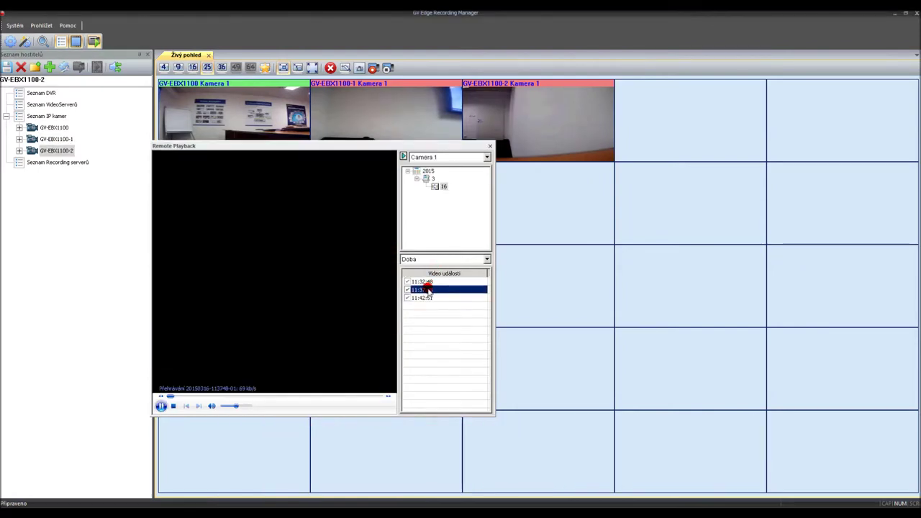
pyautogui.click(175, 407)
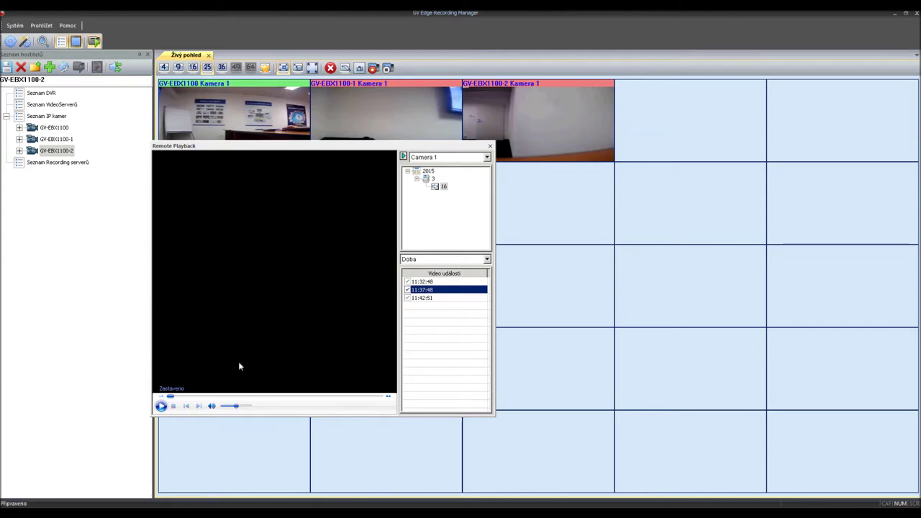